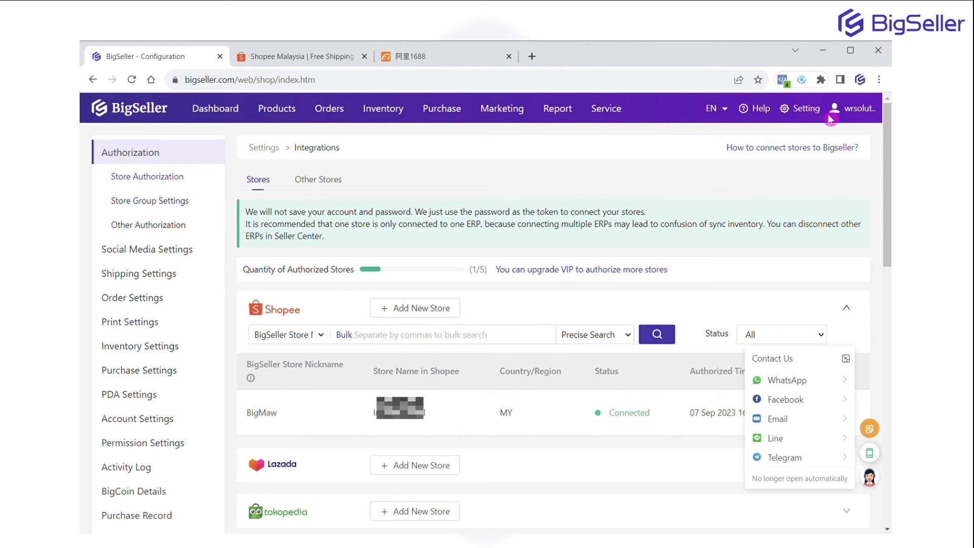
Open the form for connecting a new Lazada store, then close it without connecting
mouse_move(855, 109)
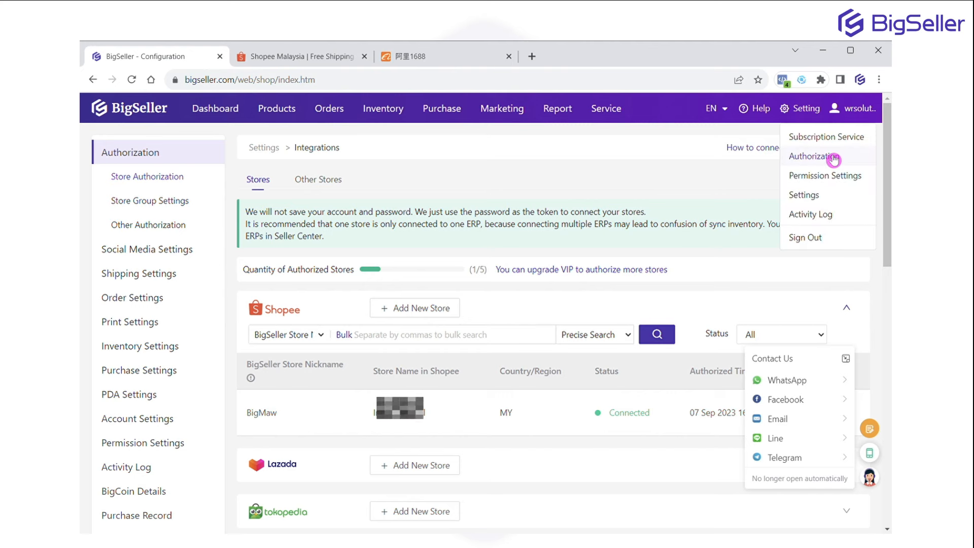
scroll(439, 192, "down", 2)
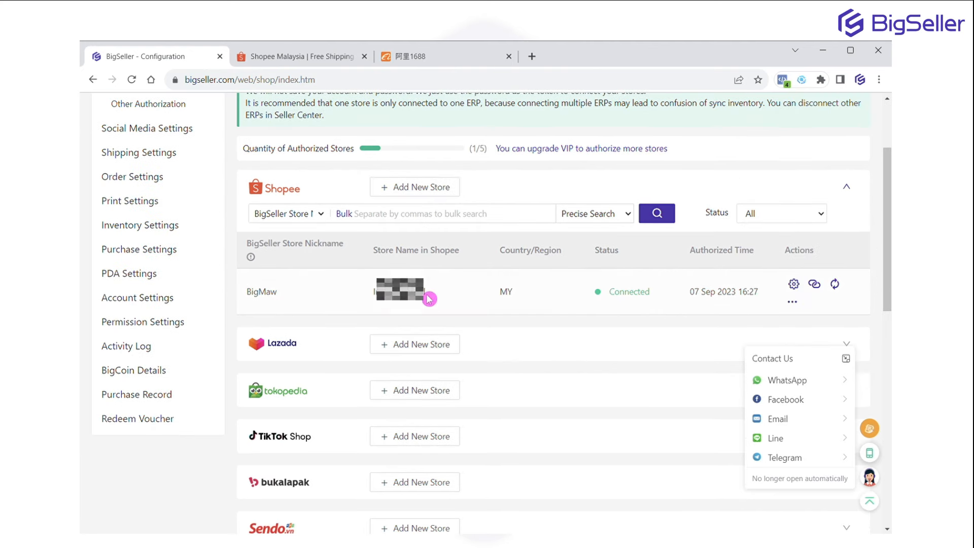
left_click(436, 345)
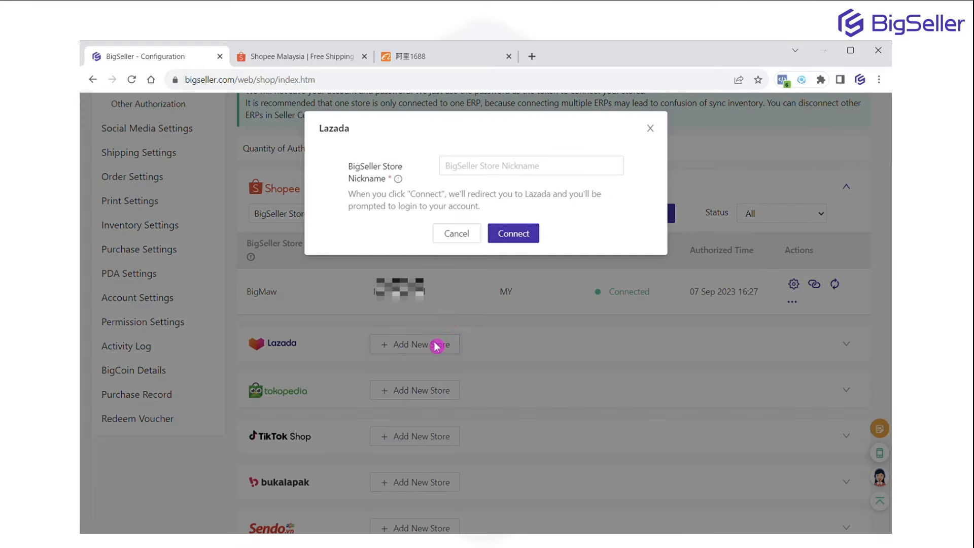
left_click(490, 165)
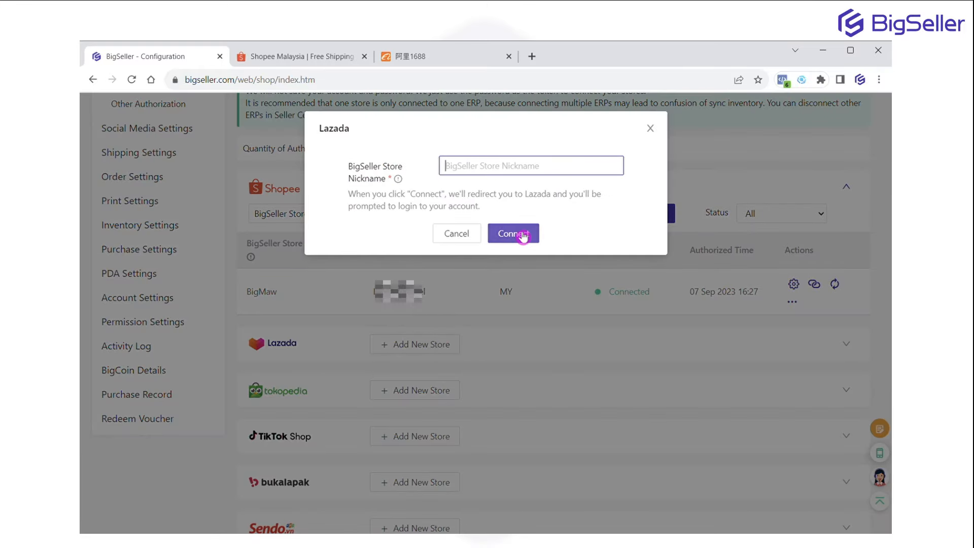
left_click(651, 129)
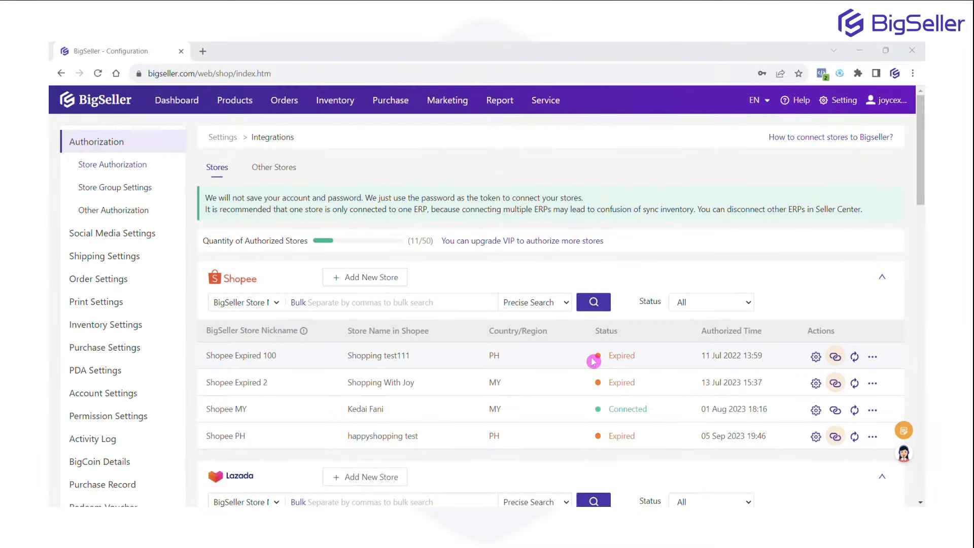
Review the manual, POS retail and messenger order stores listed under Other Stores
left_click_drag(589, 356, 639, 364)
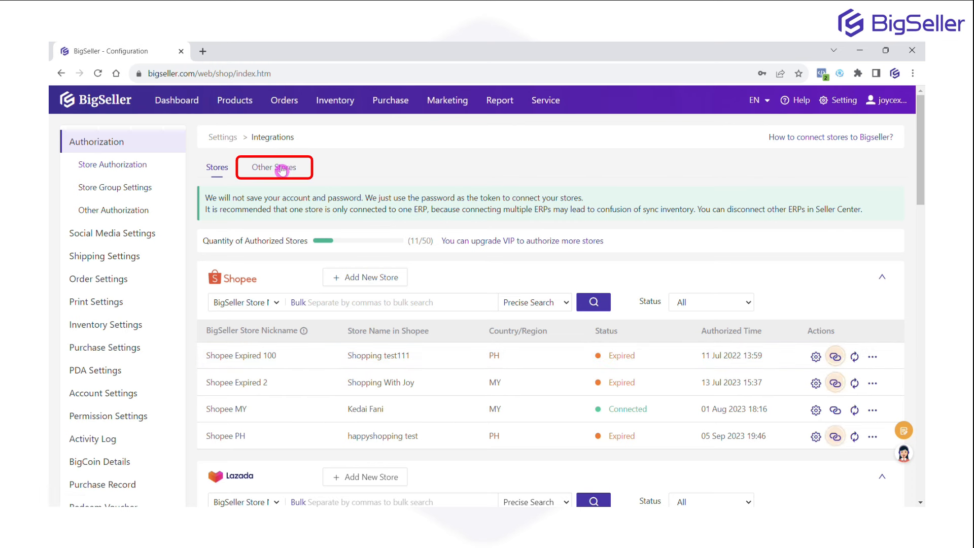
left_click(282, 173)
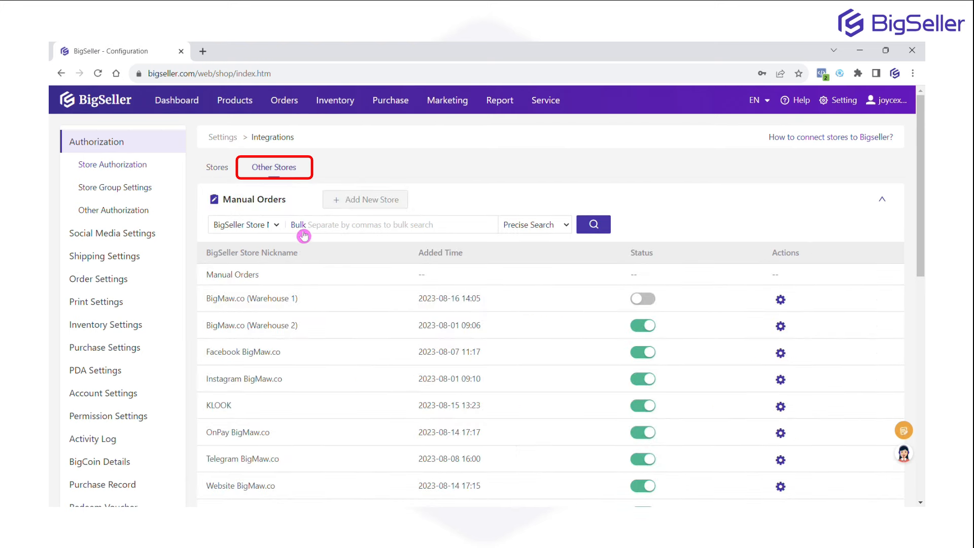
scroll(348, 304, "down", 5)
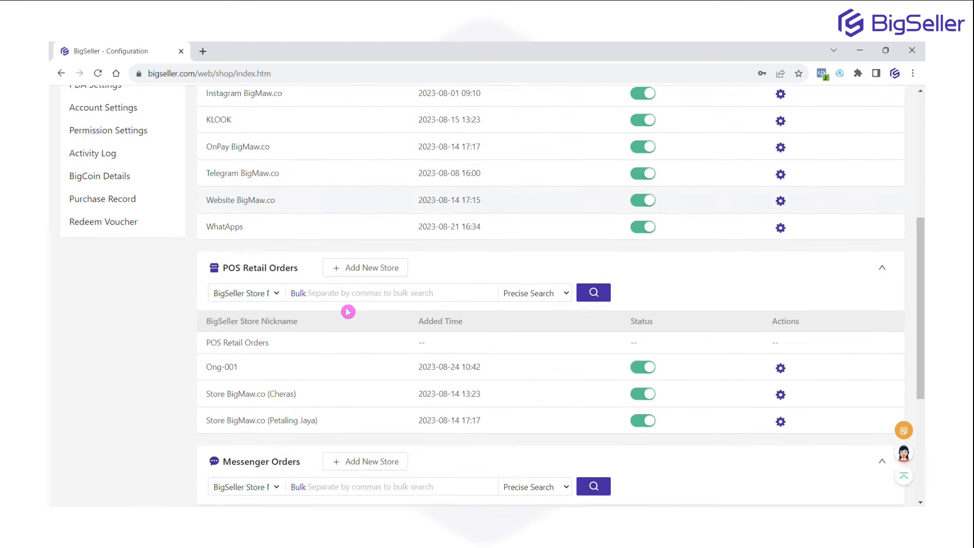
scroll(348, 312, "down", 5)
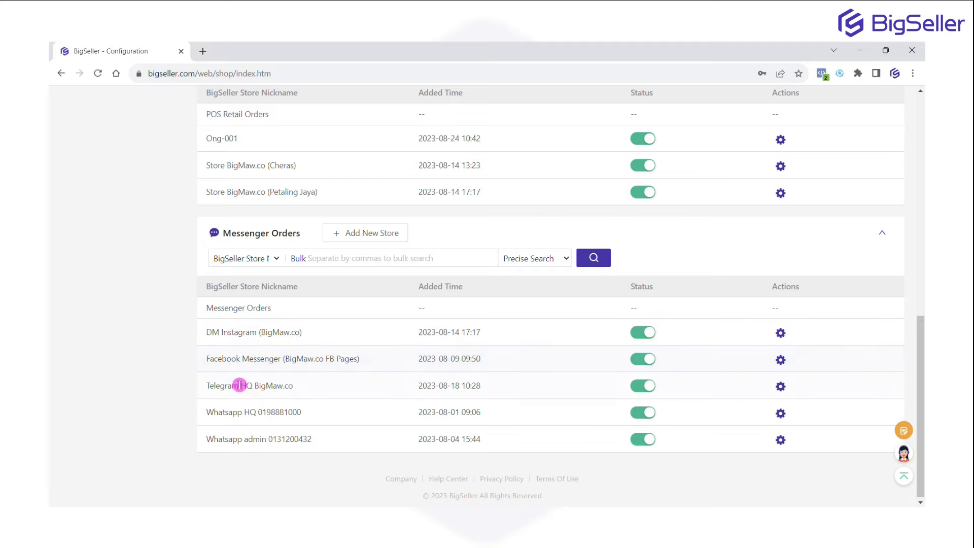
scroll(180, 278, "up", 1)
scroll(183, 283, "up", 8)
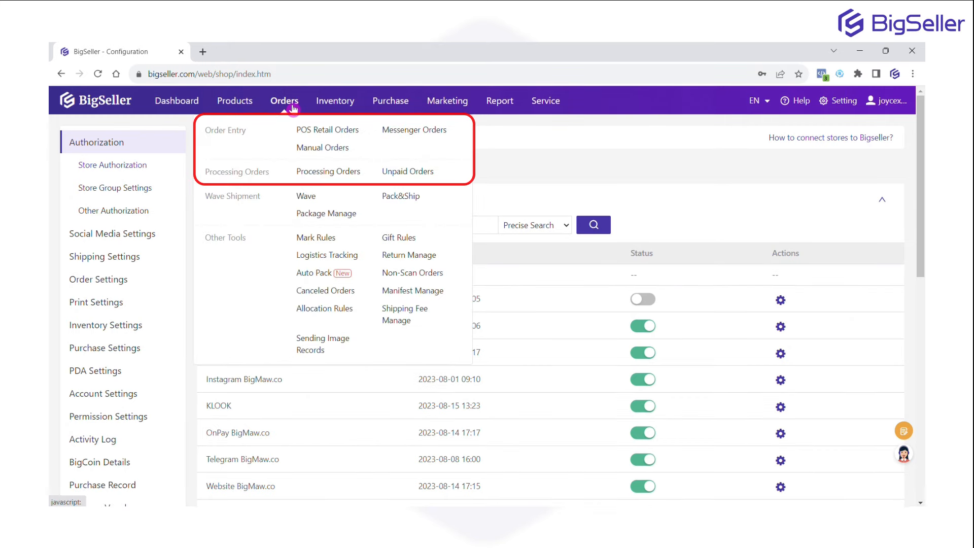
On the Scrape Products page, scrape the 1688 canvas handbag as a single product using its page URL
mouse_move(501, 104)
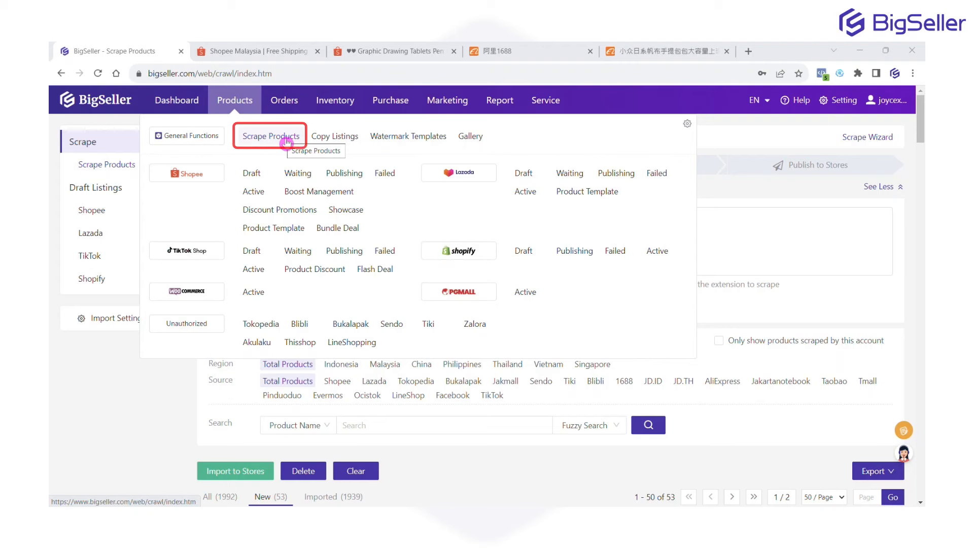
left_click(286, 143)
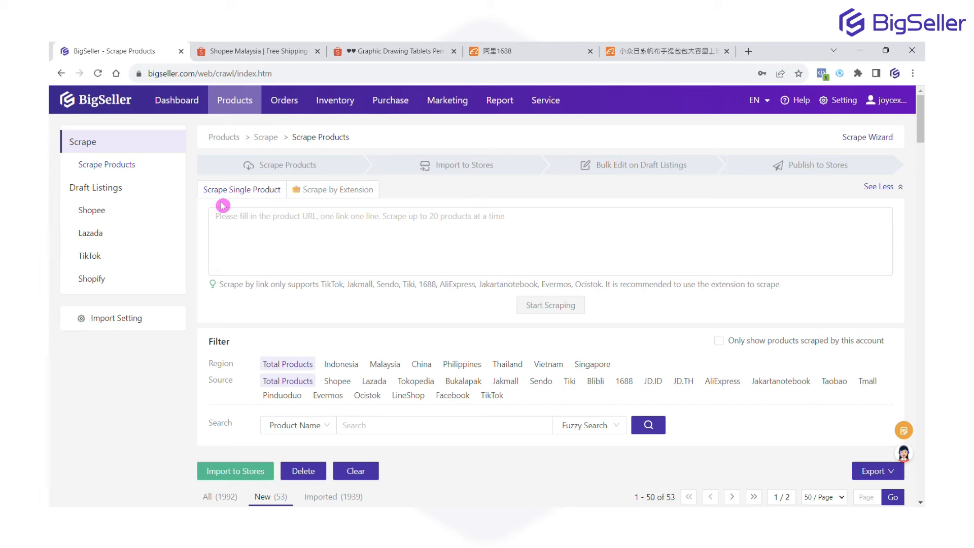
left_click(643, 46)
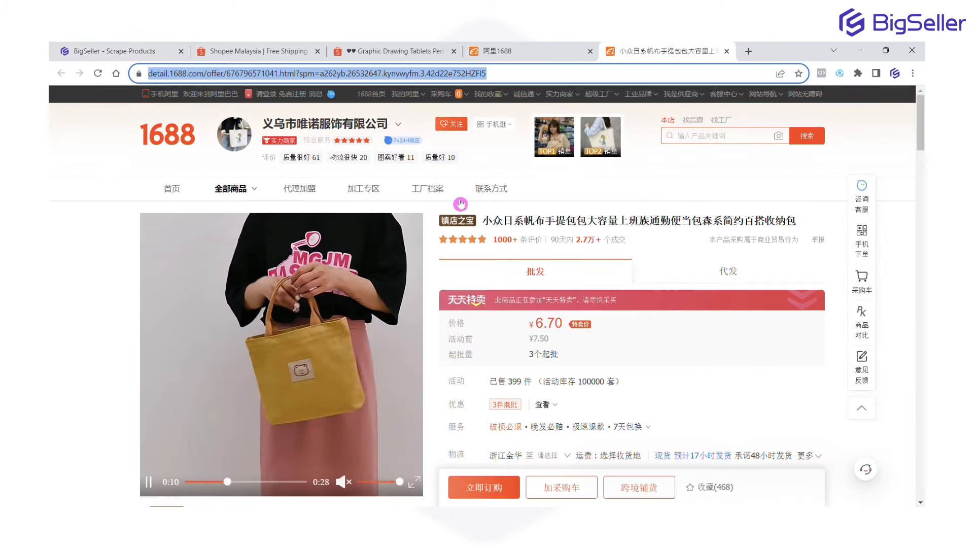
left_click(122, 52)
left_click(282, 214)
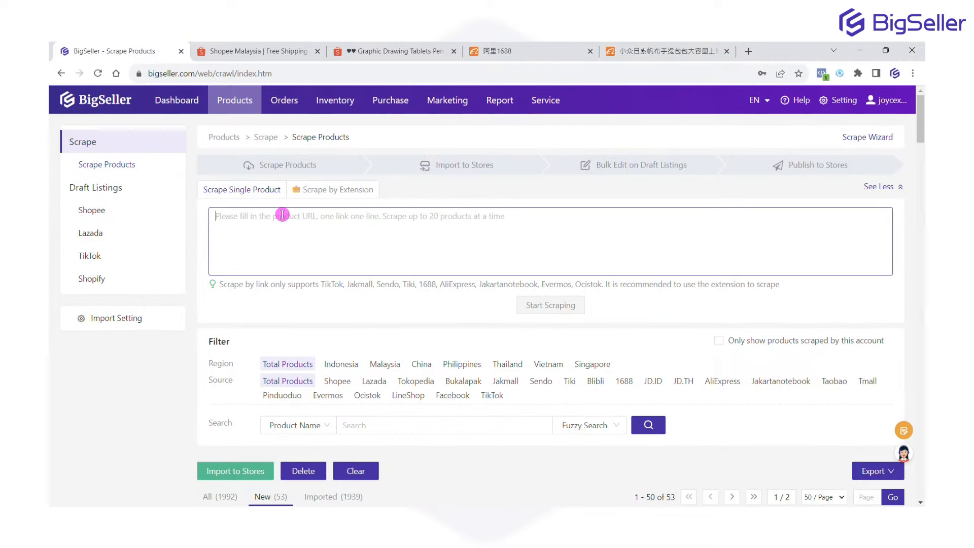
key("ctrl+v")
left_click(553, 307)
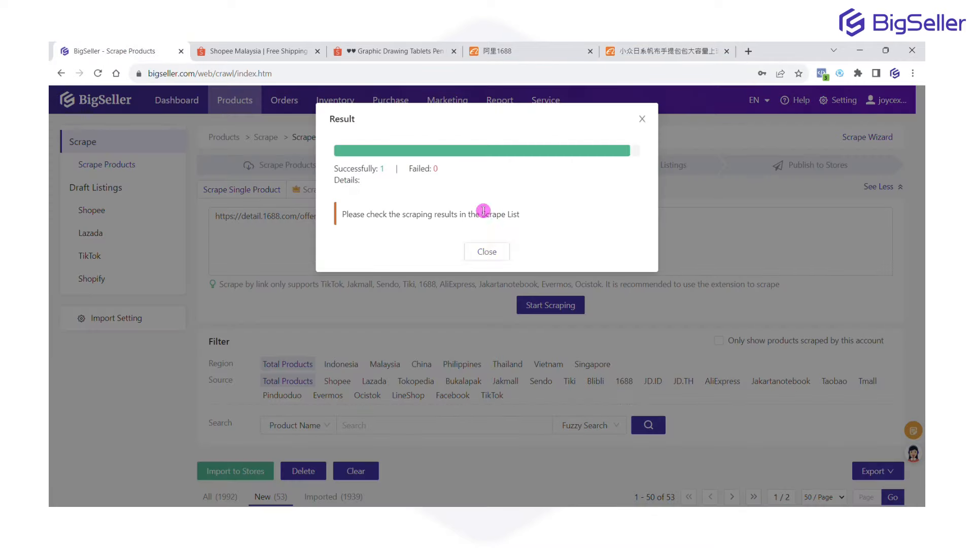
left_click(489, 255)
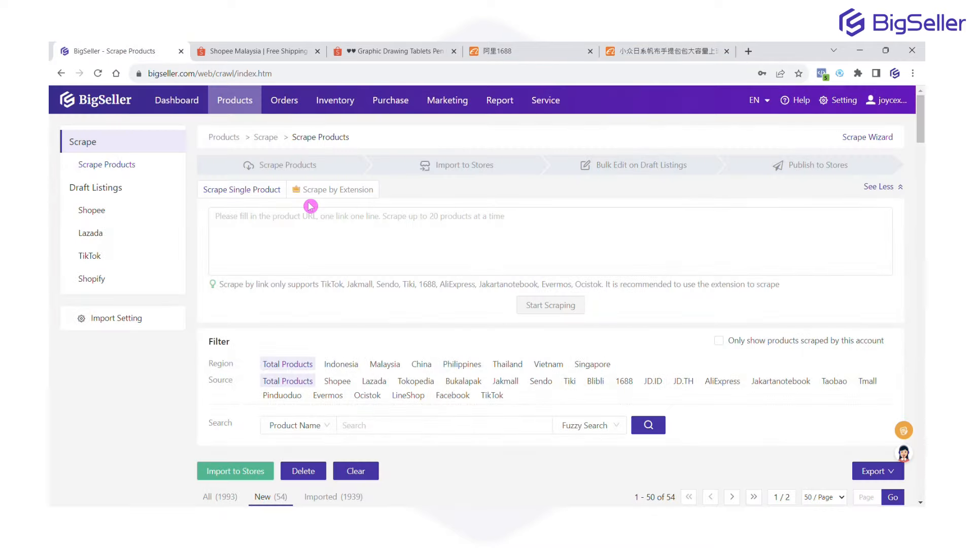
Install the BigSeller - Product Scraper extension from the Chrome Web Store through the Scrape by Extension option
left_click(311, 193)
left_click(309, 260)
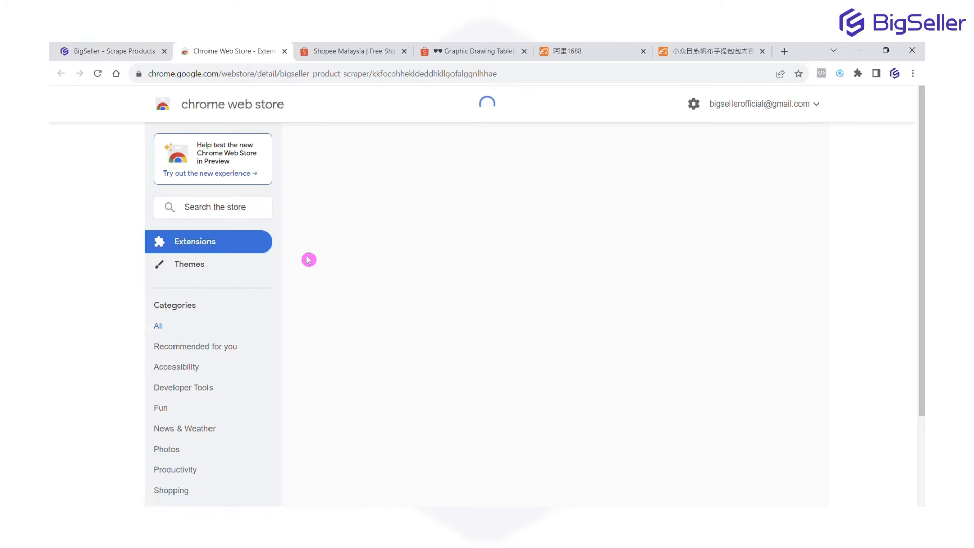
left_click(700, 184)
left_click(500, 188)
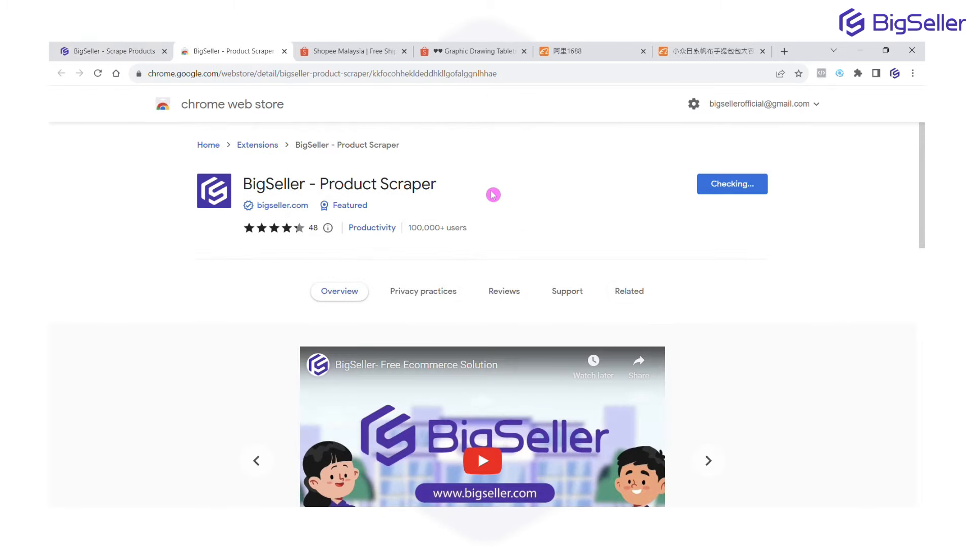
Reload the Shopee Malaysia Daily Discover page and scrape the refrigerator food storage box listing to BigSeller
left_click(336, 51)
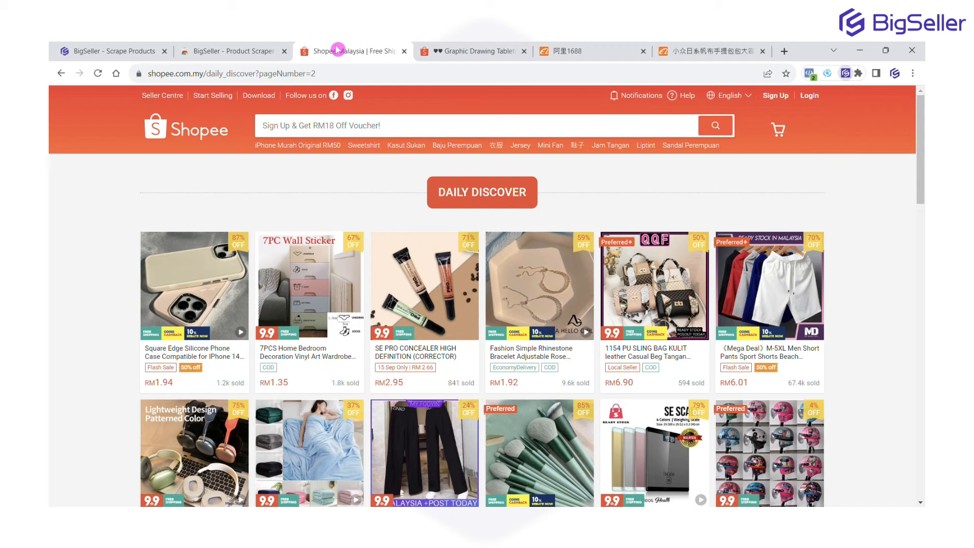
left_click(101, 75)
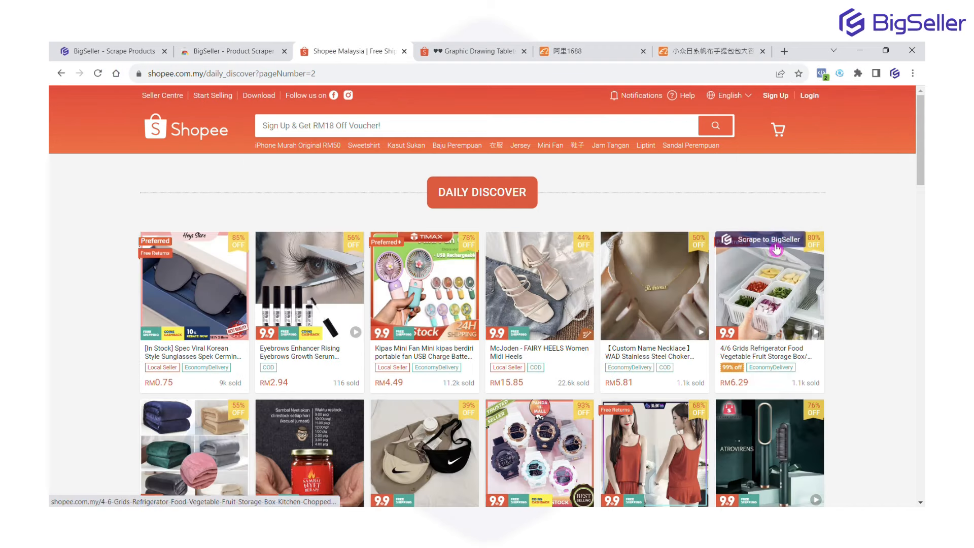
left_click(777, 244)
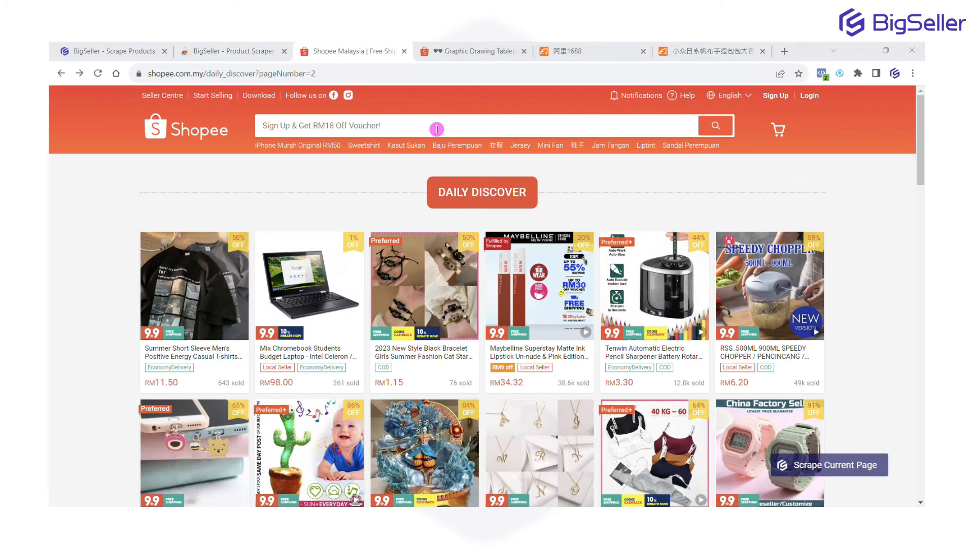
Search Shopee for "beg" and scrape all products on the current results page
left_click(435, 127)
type("beg")
key("Return")
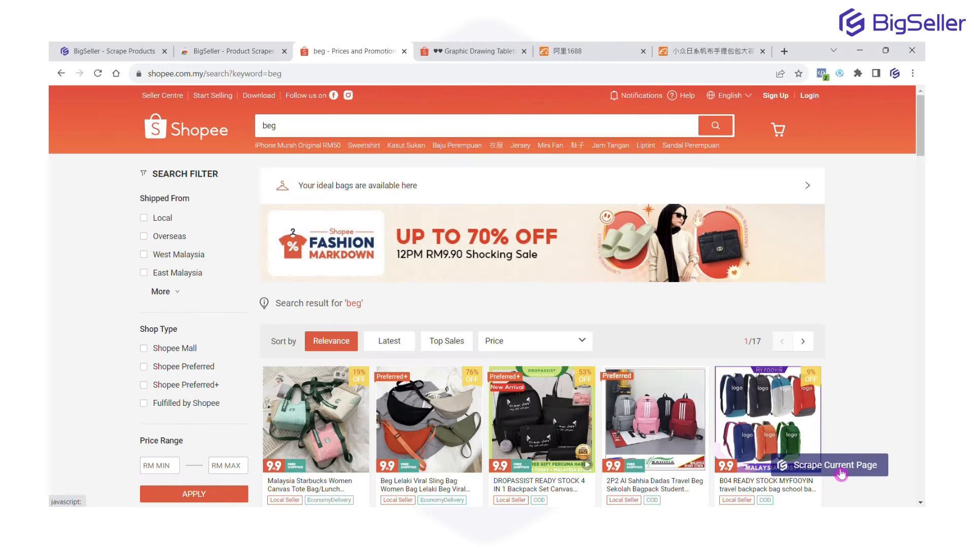
left_click(842, 470)
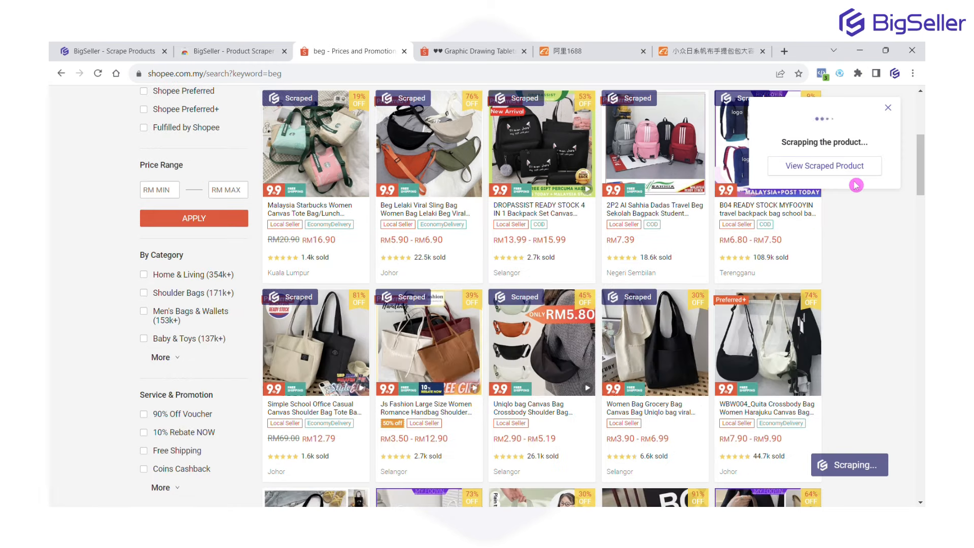
Close the Shopee search page and scrape the ¥630 electric coffee powder press from the 1688 listings
left_click(405, 51)
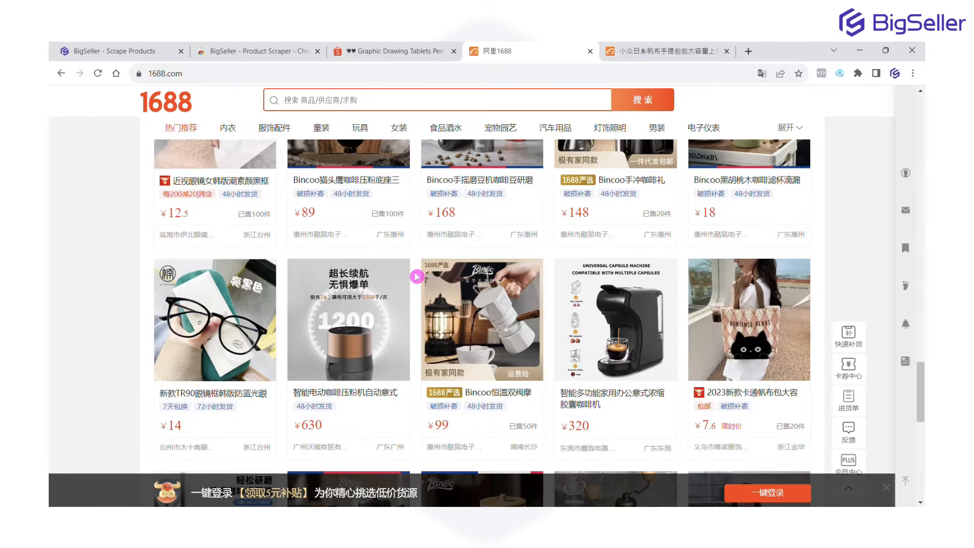
scroll(417, 276, "down", 1)
left_click(352, 210)
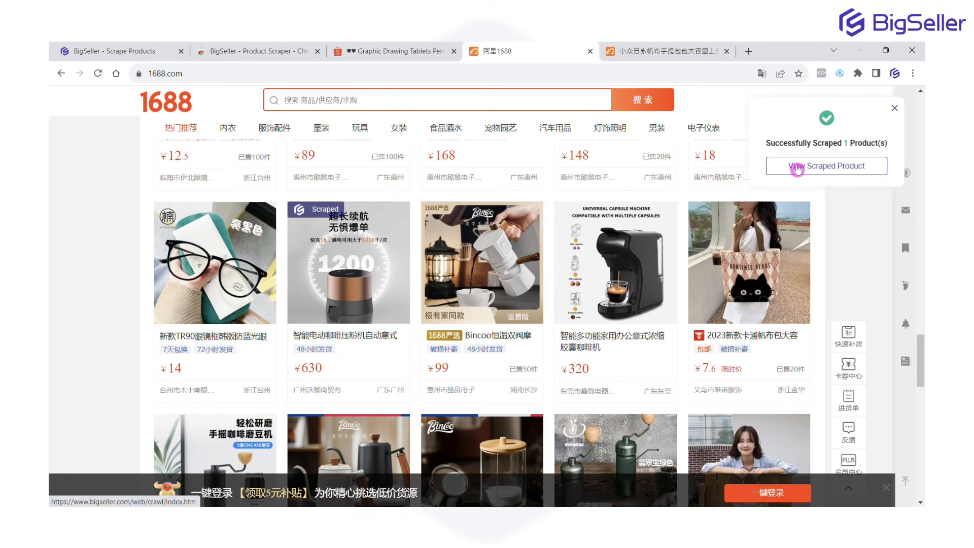
View the scraped products list and open the 1688 electric coffee powder press for editing
left_click(802, 166)
scroll(563, 203, "down", 5)
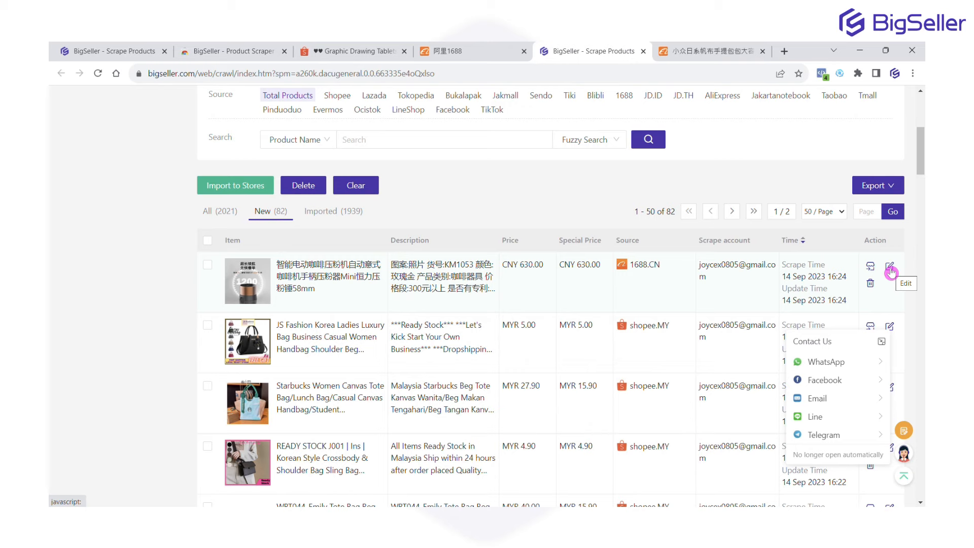
left_click(890, 267)
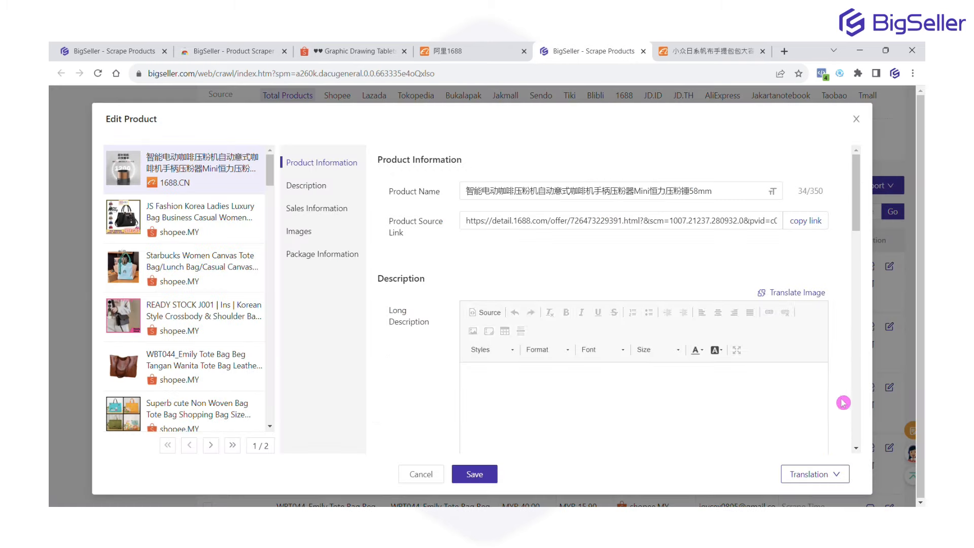
Translate the product's title and description with the CN/EN->English option, leaving Variation Options out
left_click(819, 478)
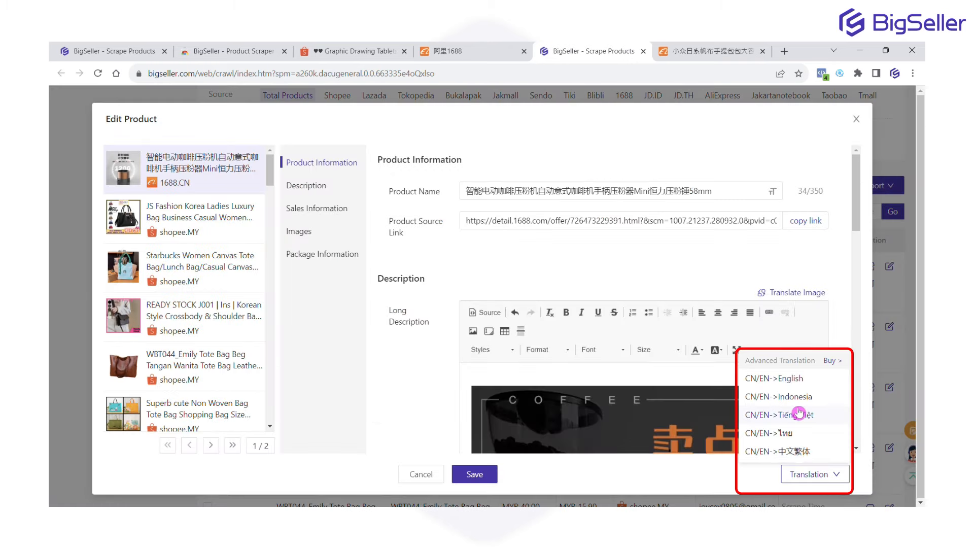
left_click(812, 382)
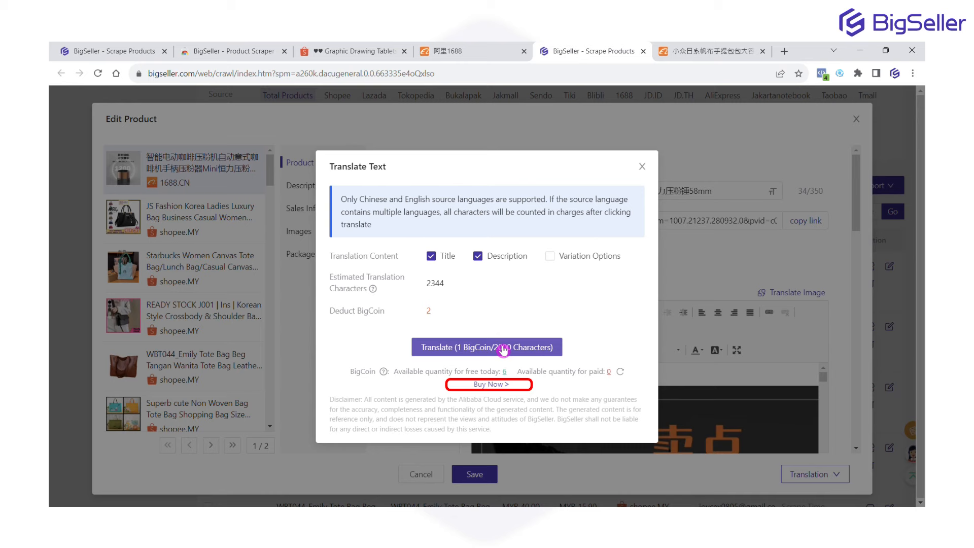
left_click(503, 349)
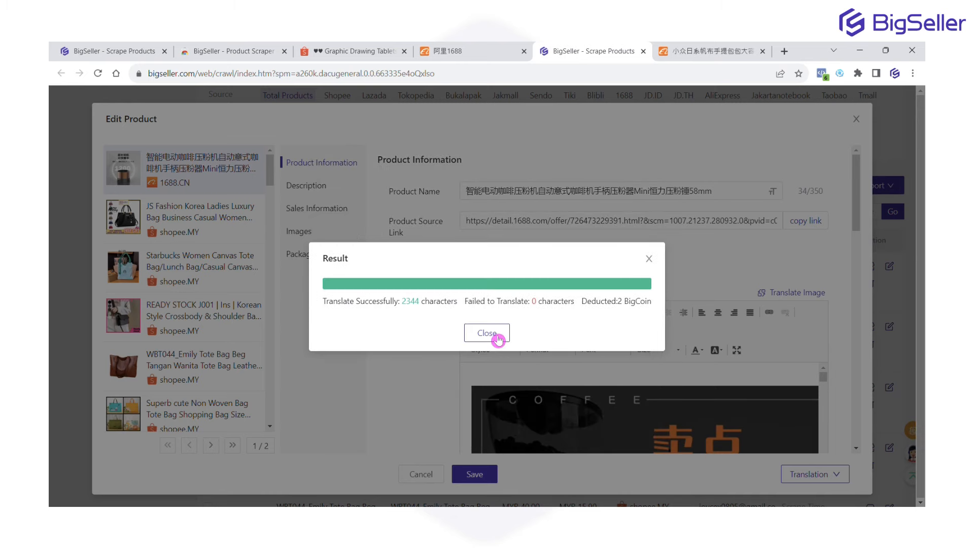
left_click(499, 339)
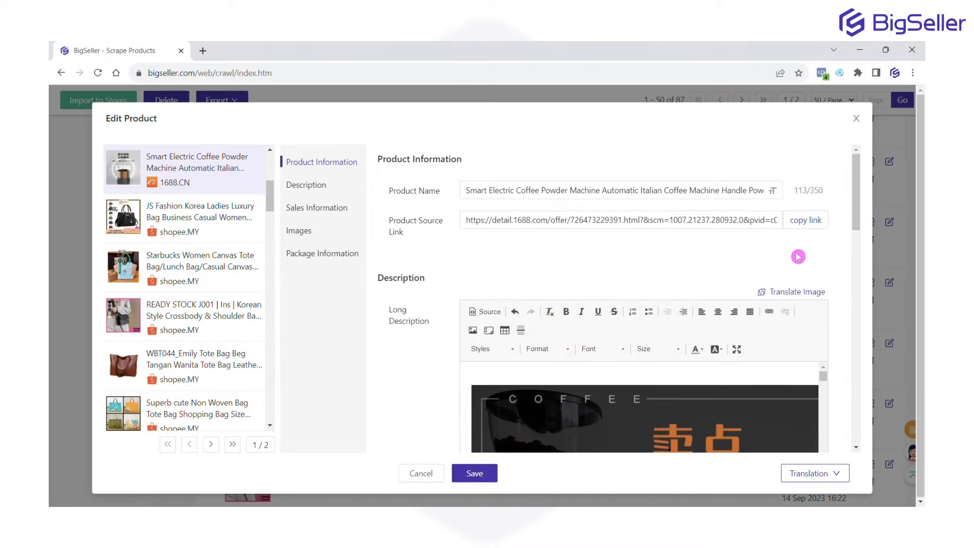
Translate the product parameters image from the long description into English
left_click(799, 289)
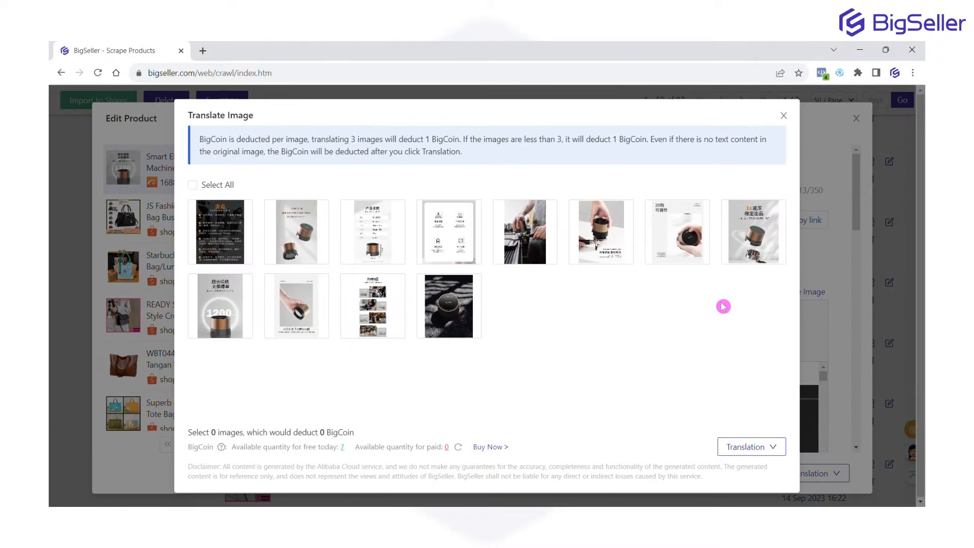
mouse_move(366, 246)
left_click(362, 224)
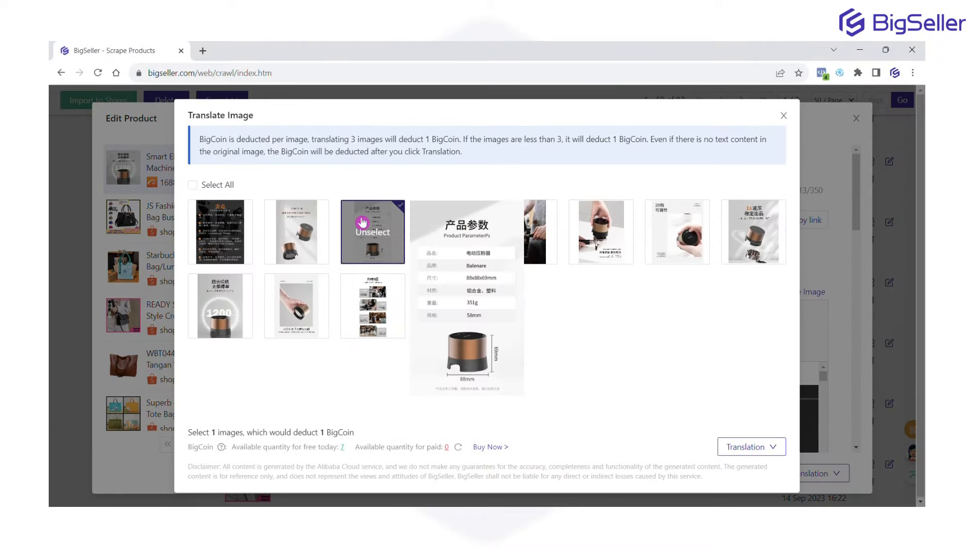
left_click(752, 447)
left_click(747, 403)
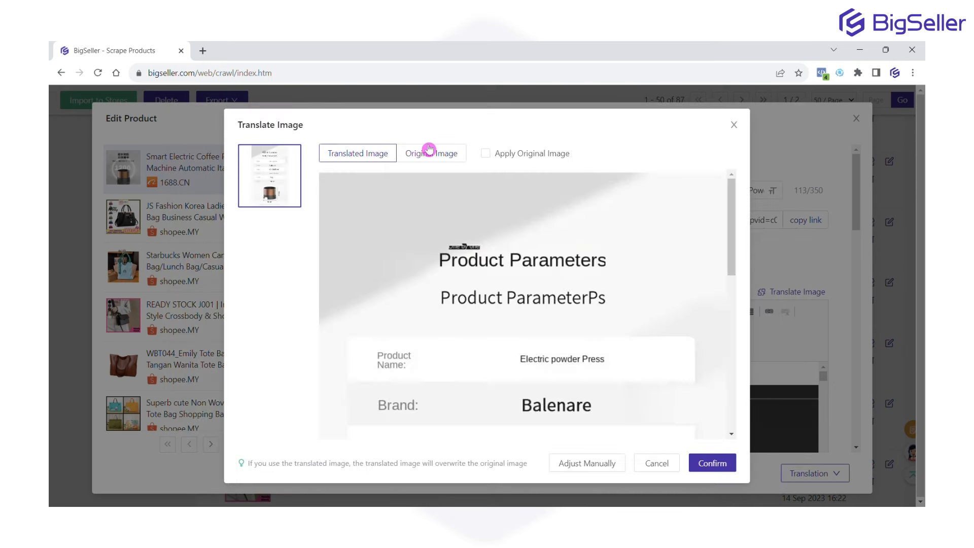
Compare the original and translated product parameters images, and open the translation for manual adjustment
left_click(429, 151)
left_click(369, 156)
left_click(604, 463)
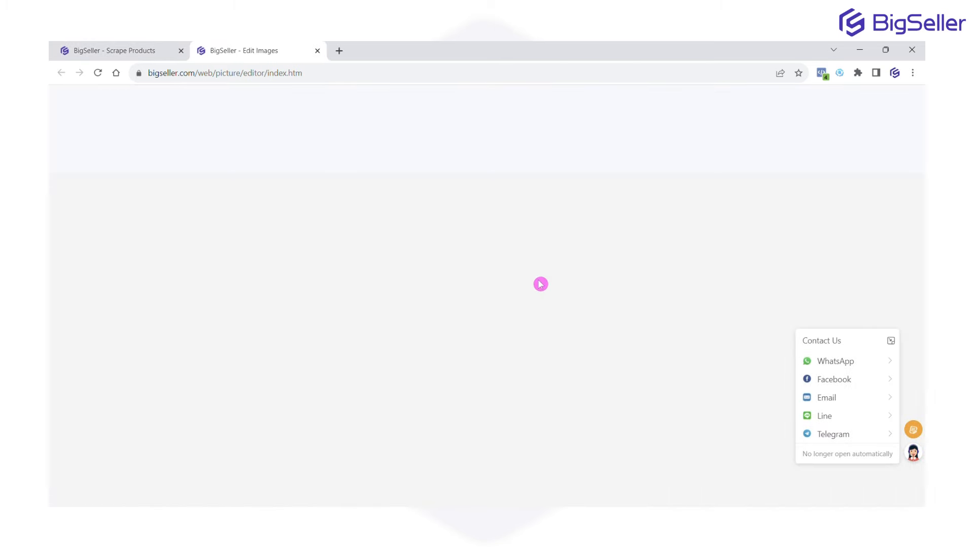
Make the Product Parameters heading bold, move it higher on the image, and submit the adjusted translation
left_click(524, 249)
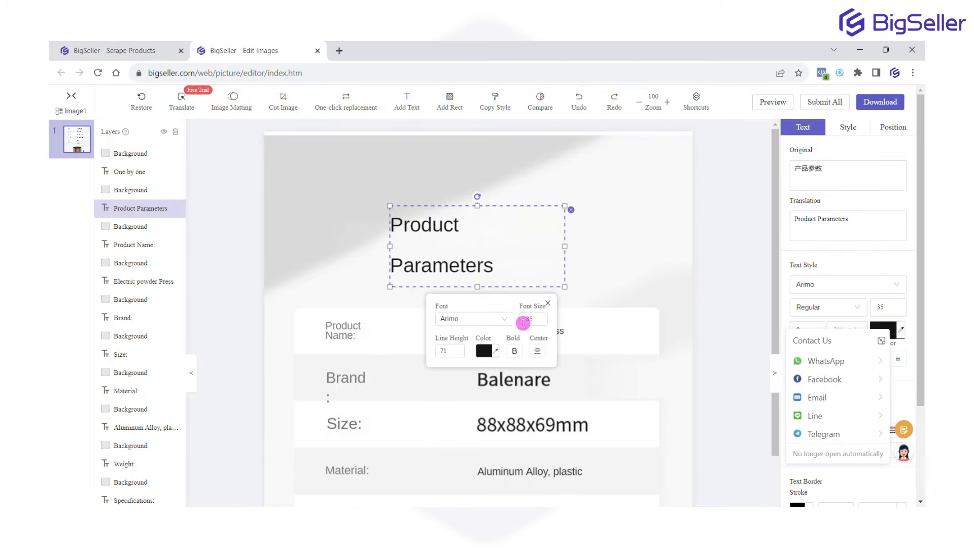
left_click(514, 352)
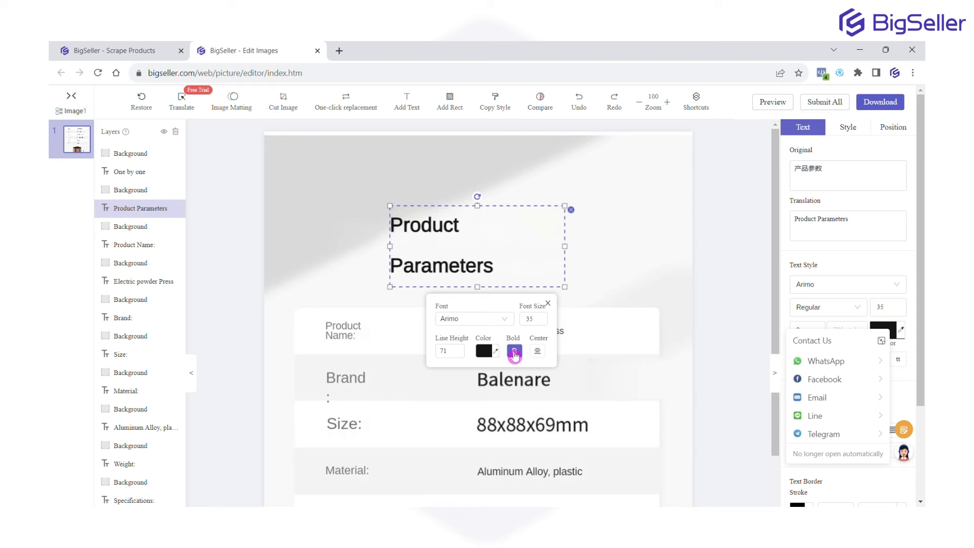
left_click_drag(533, 254, 533, 215)
left_click(641, 205)
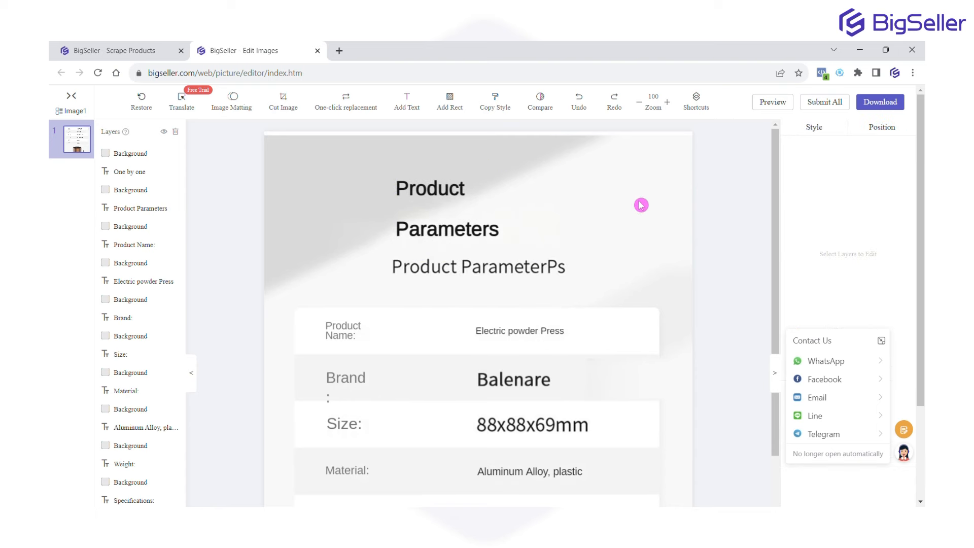
left_click(824, 99)
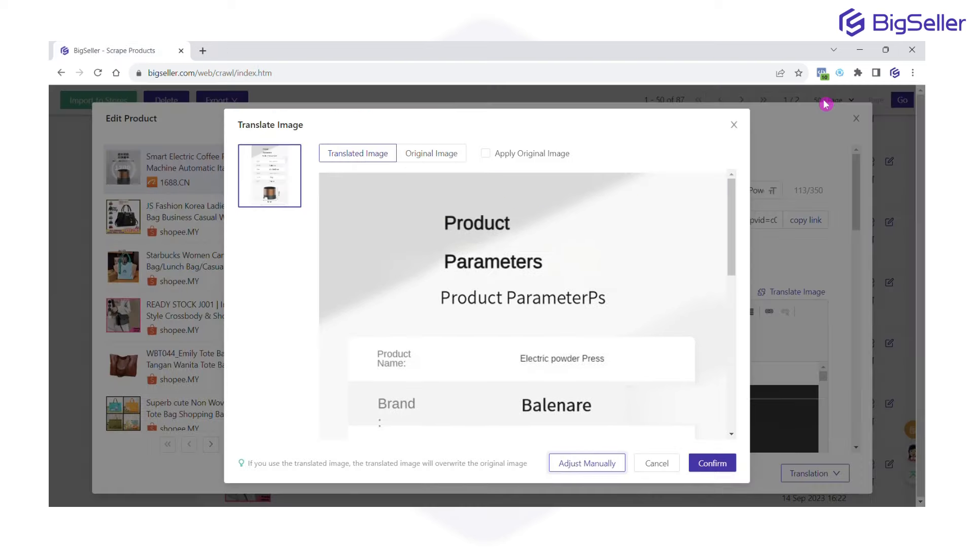
Check the adjusted image down to the specifications, confirm it as the translated image, and save the product
scroll(682, 369, "down", 6)
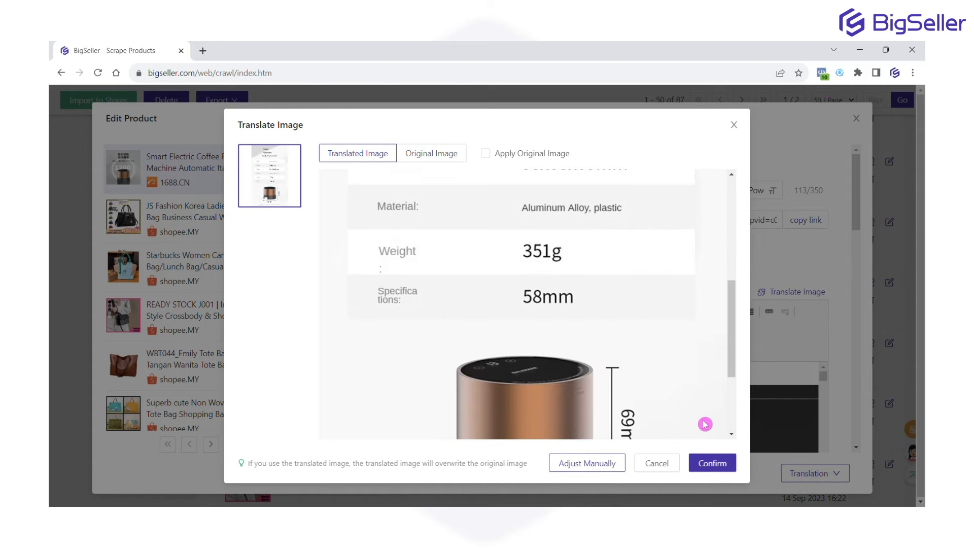
left_click(725, 462)
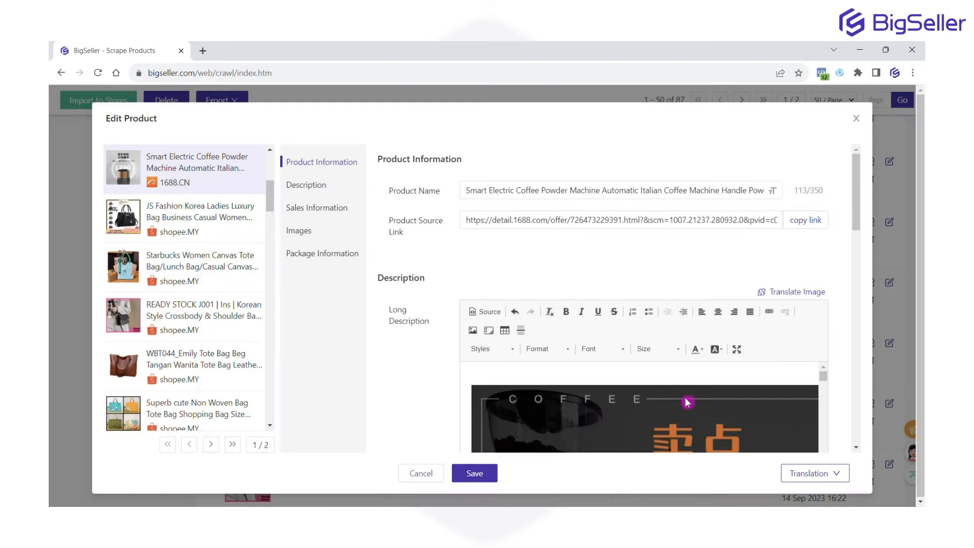
left_click(479, 474)
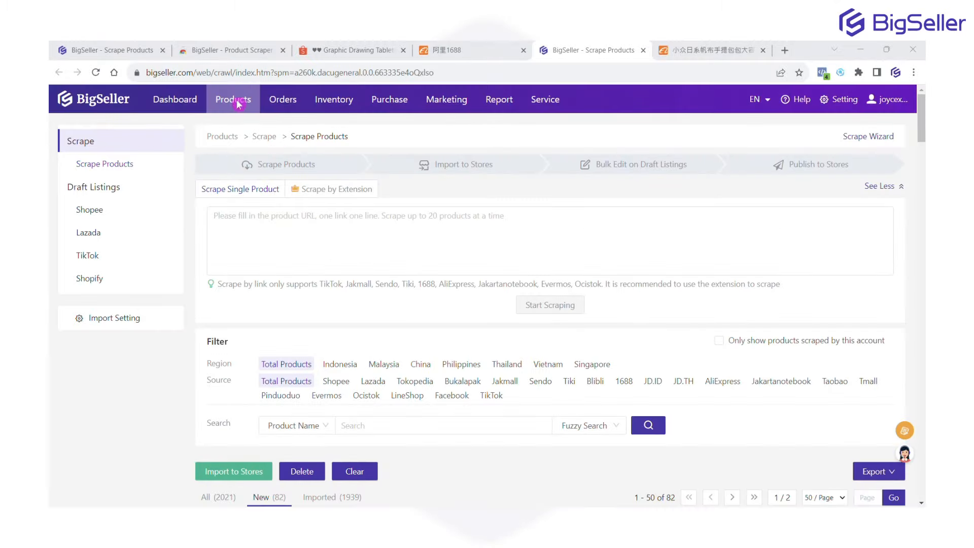
Go to the Copy Listings page and dismiss the introductory guide
mouse_move(238, 104)
left_click(333, 137)
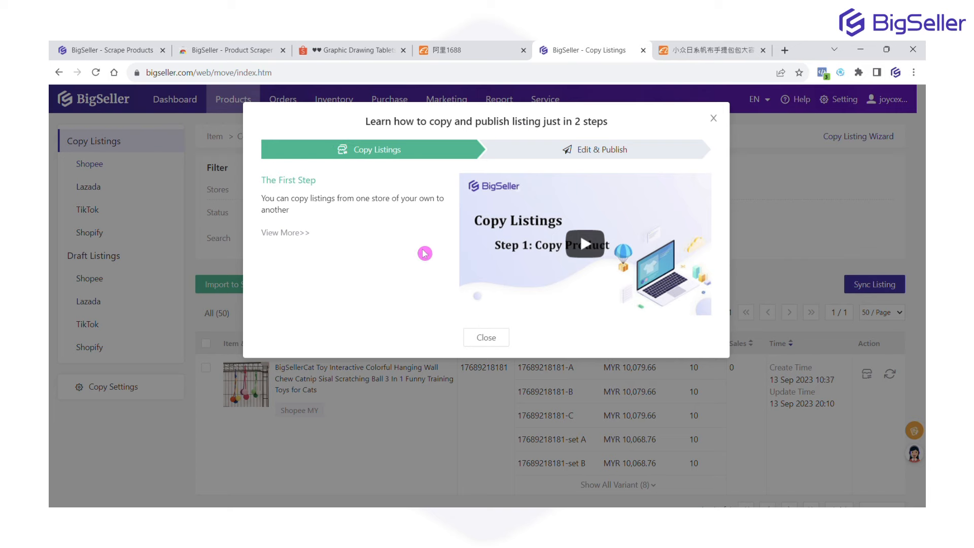
left_click(486, 339)
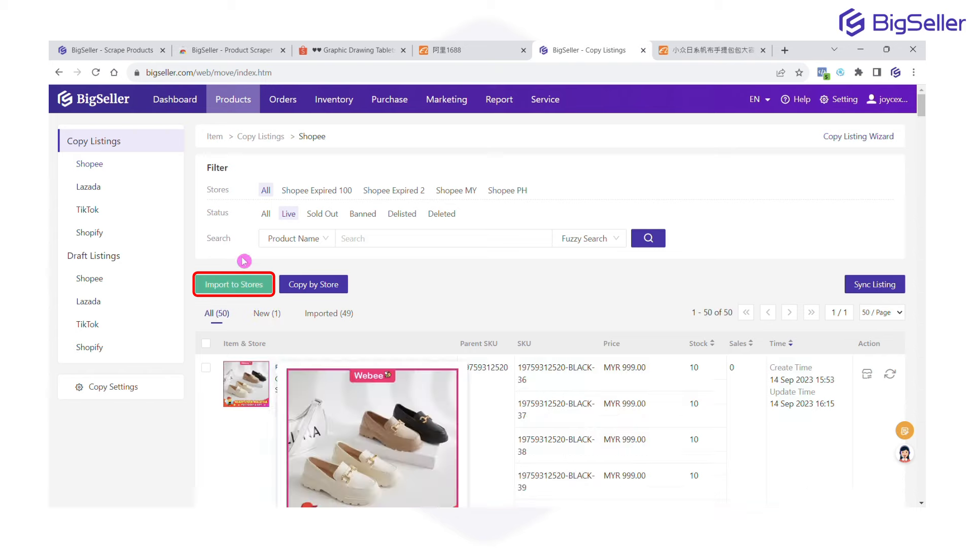
Import the first listed shoe product into the draft listings of the Shopee MY store and a TikTok store
left_click(206, 372)
scroll(211, 373, "down", 1)
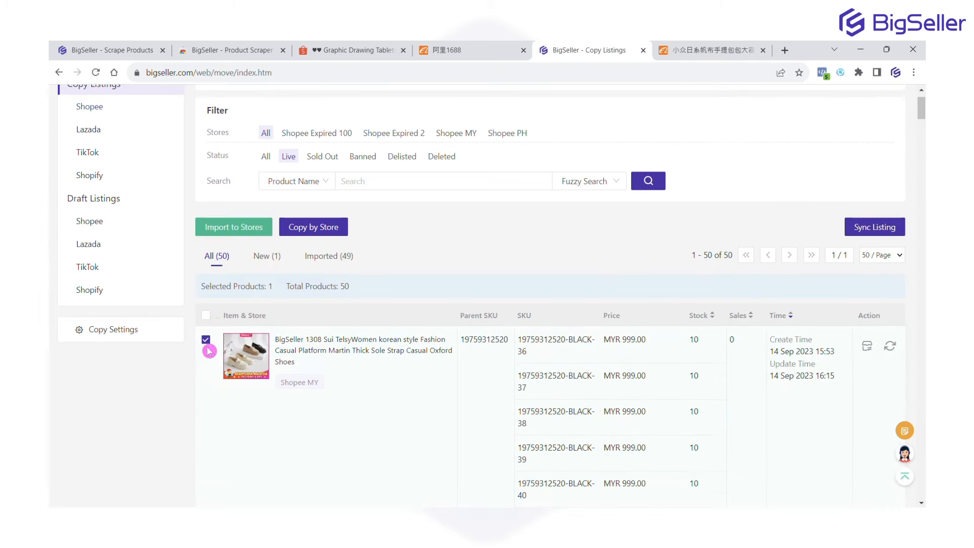
left_click(237, 232)
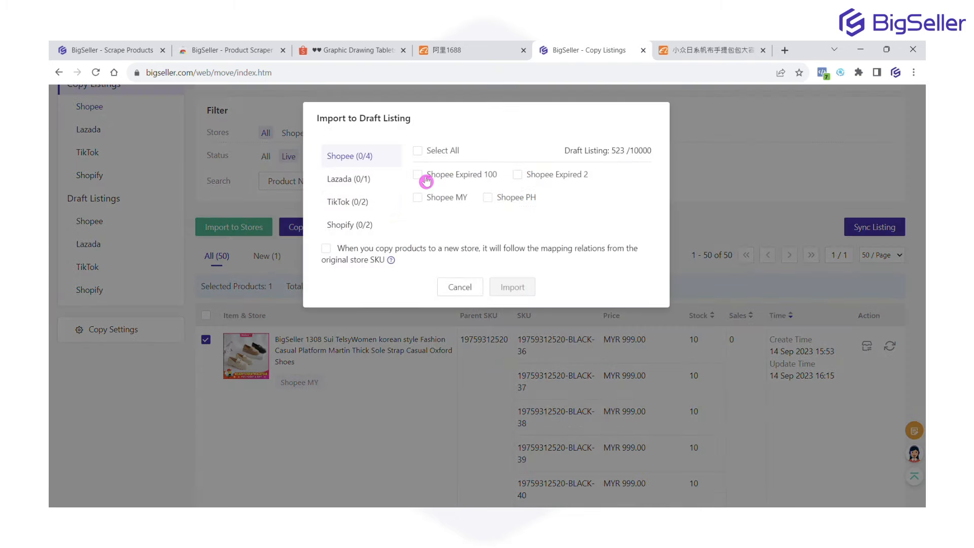
left_click(429, 199)
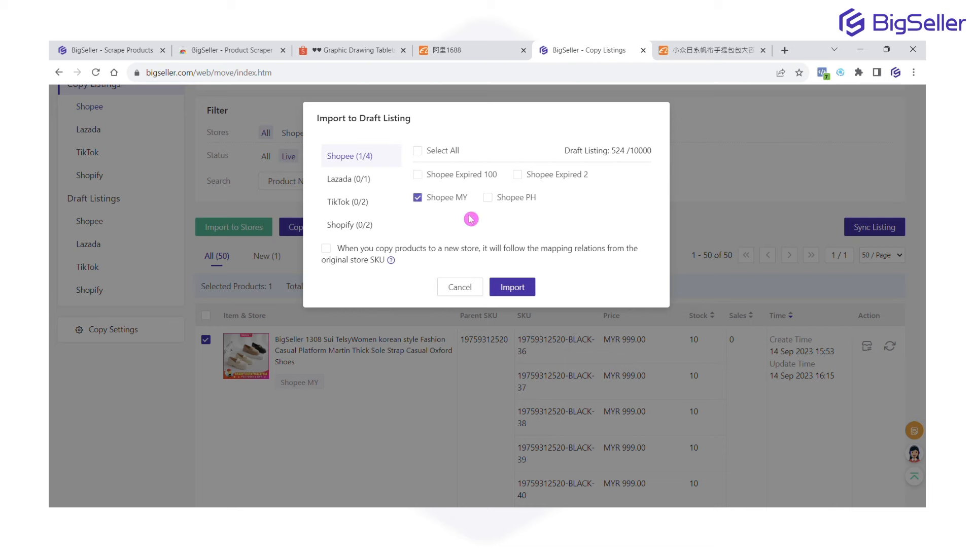
left_click(350, 203)
left_click(442, 176)
left_click(514, 287)
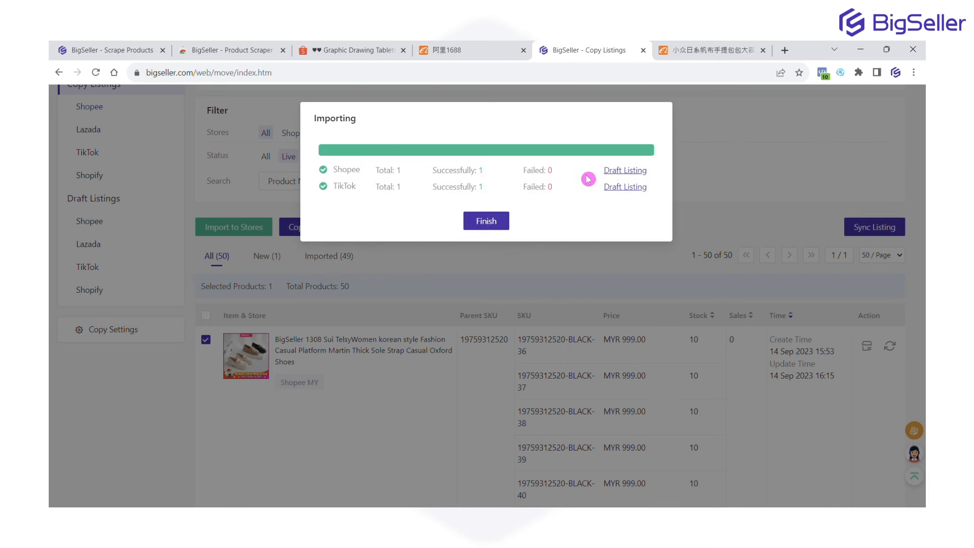
left_click(492, 222)
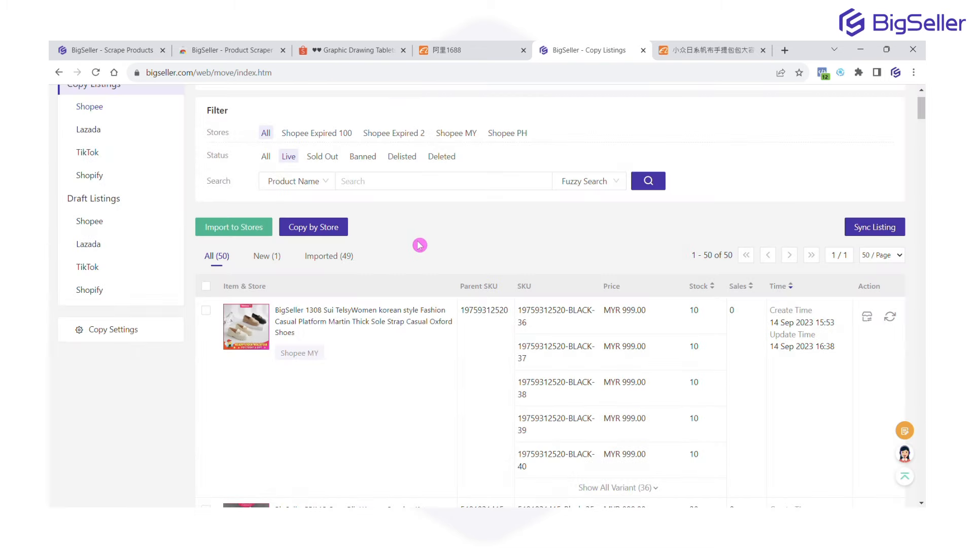
Set up a copy by store from Shopee MY to the Shopee store Shopee Expired 100
scroll(418, 239, "up", 2)
left_click(332, 286)
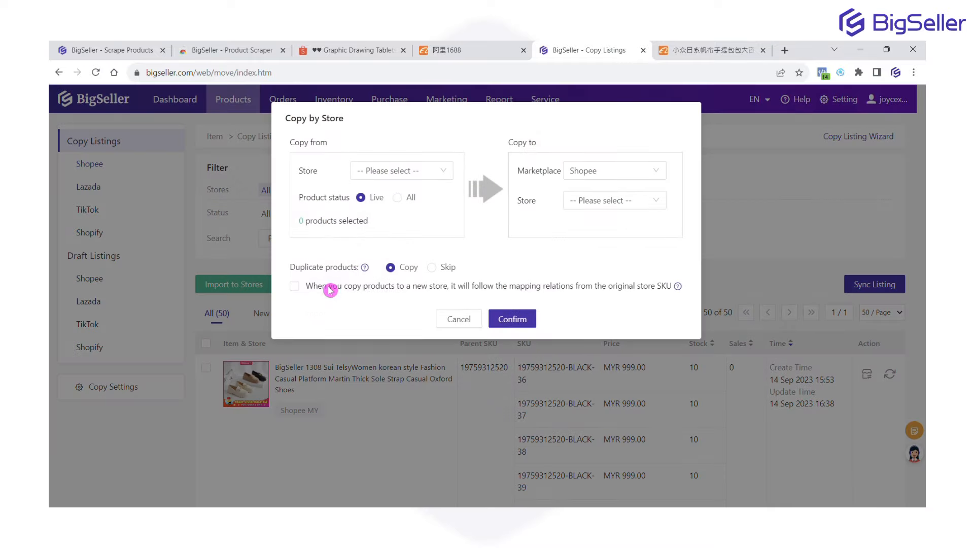
left_click(417, 171)
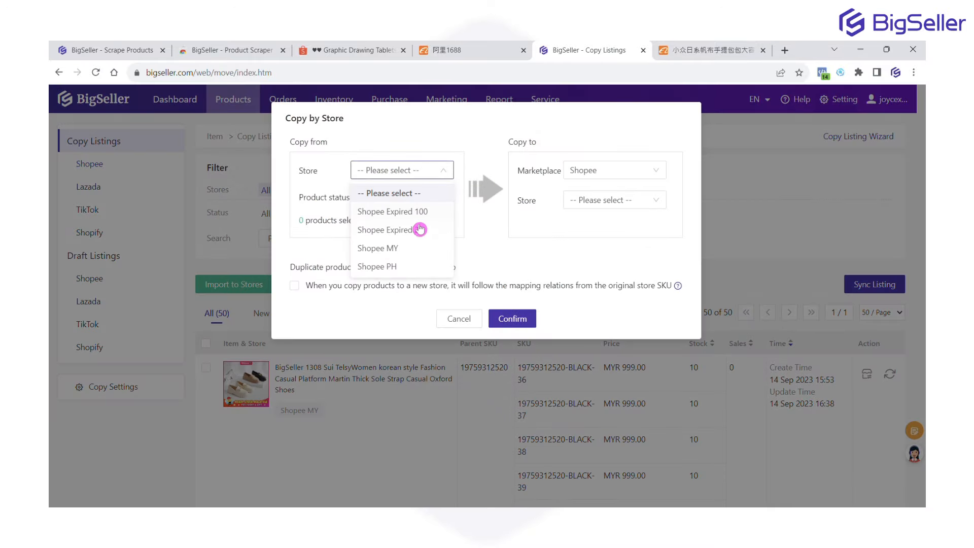
left_click(417, 250)
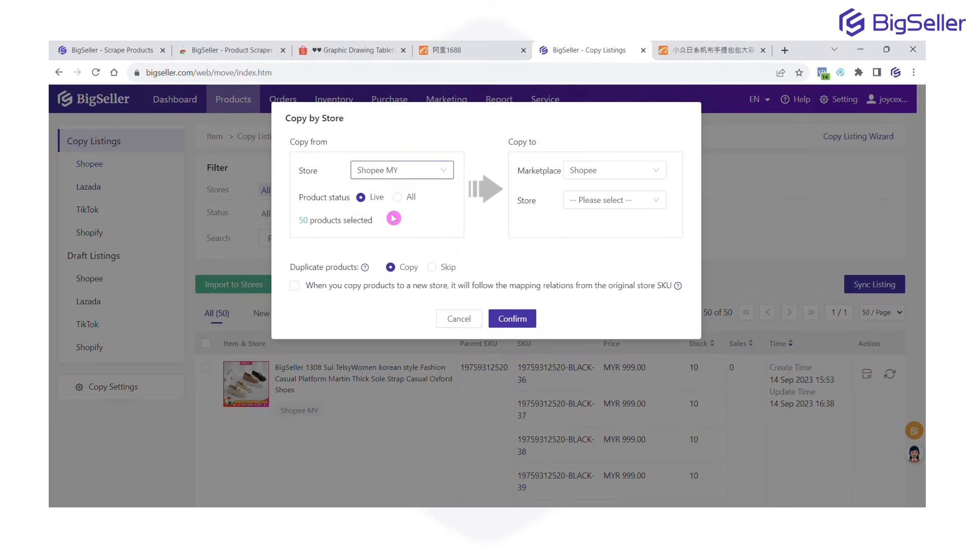
left_click(583, 200)
left_click(583, 242)
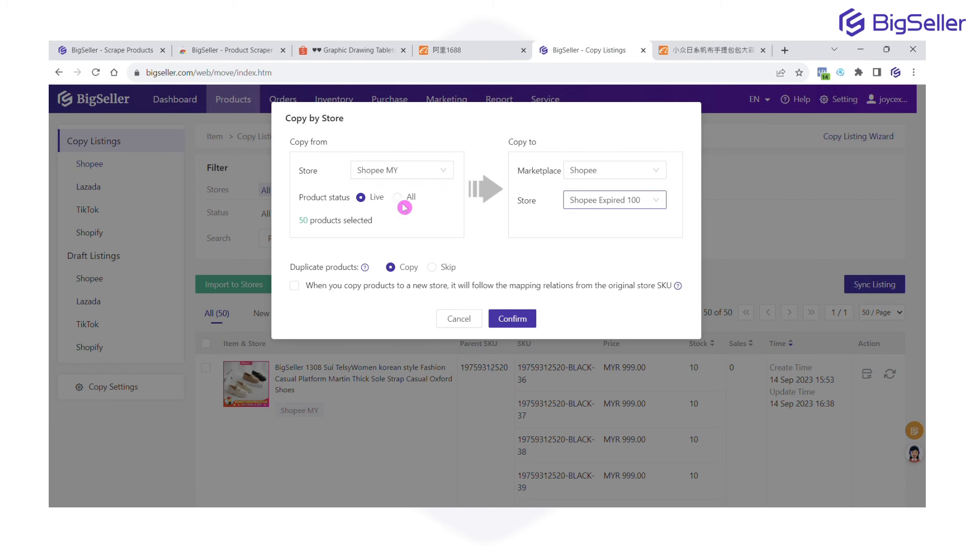
Change the copy destination to the TikTok store tiktok sg and run the store copy
left_click(578, 175)
left_click(590, 229)
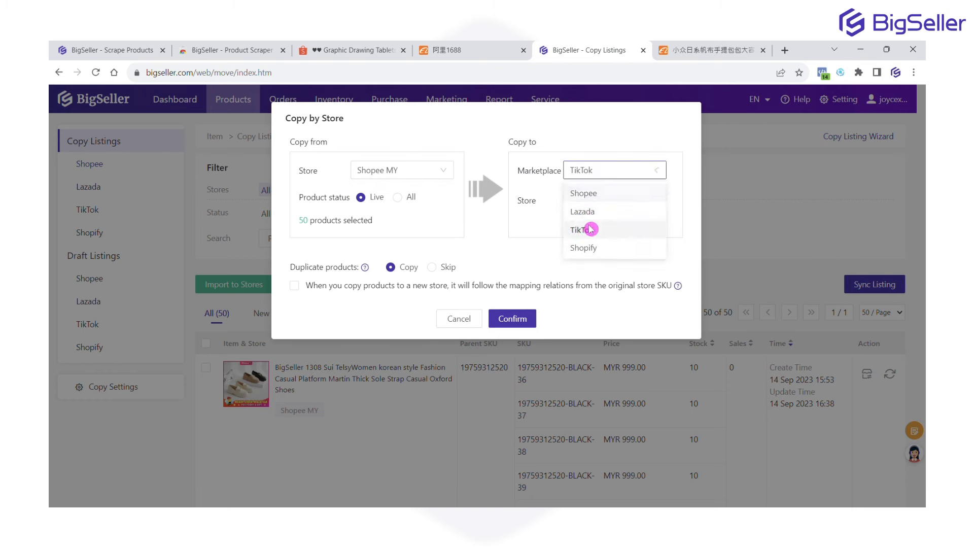
left_click(591, 200)
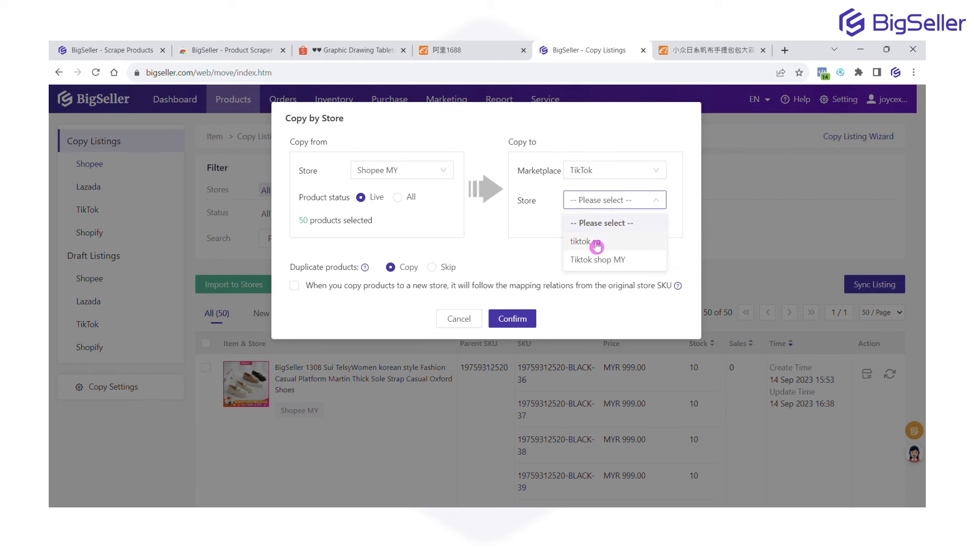
left_click(597, 244)
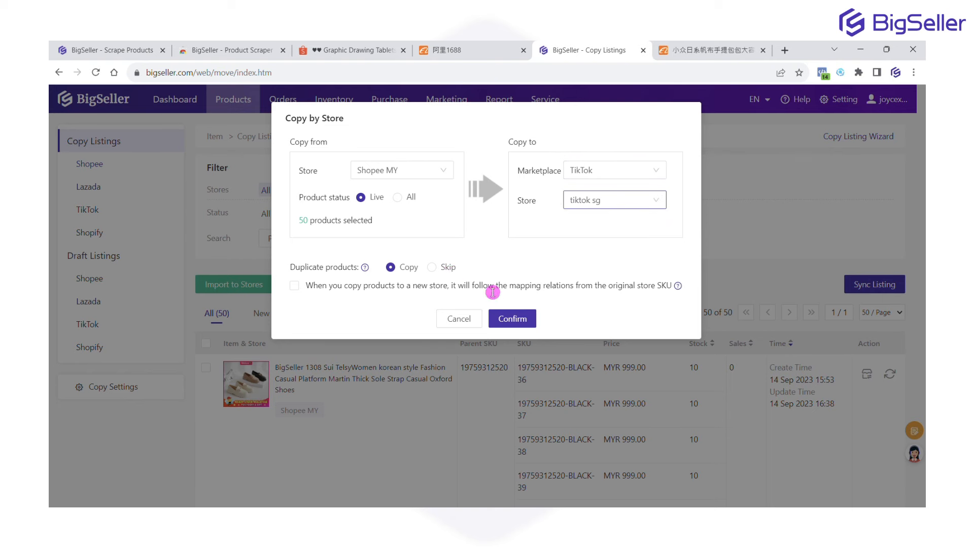
left_click(503, 320)
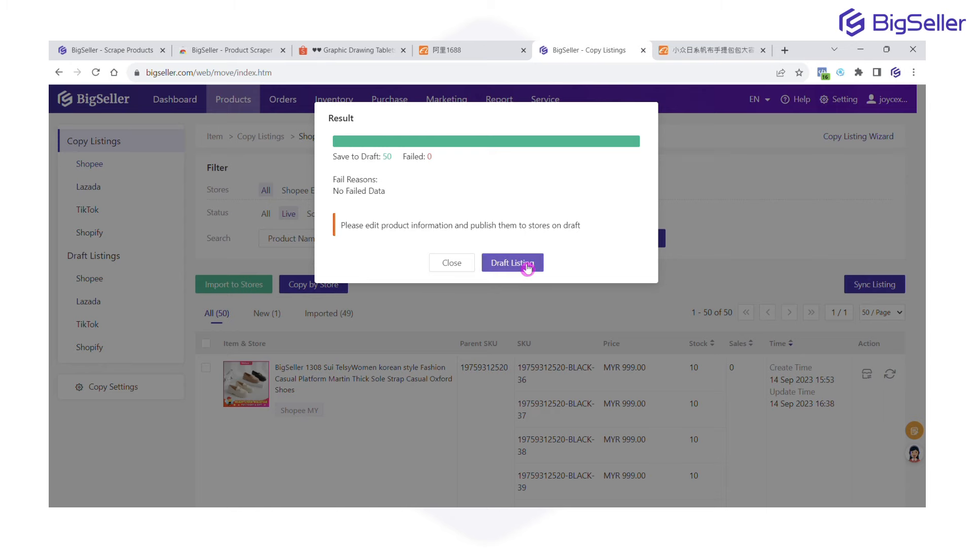
Open the first Shopee MY shoe draft for editing and review its description, variations, SKUs, stock and prices
left_click(528, 269)
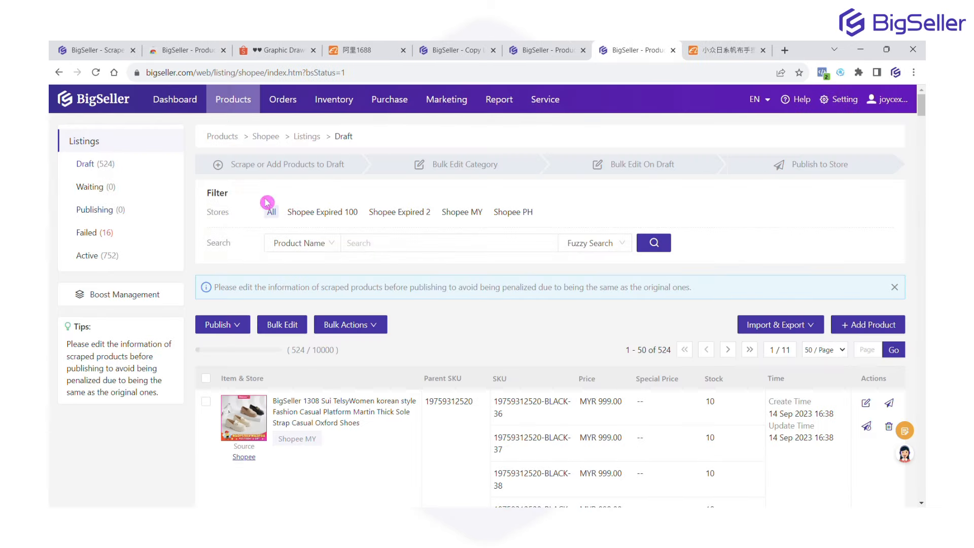
left_click(866, 406)
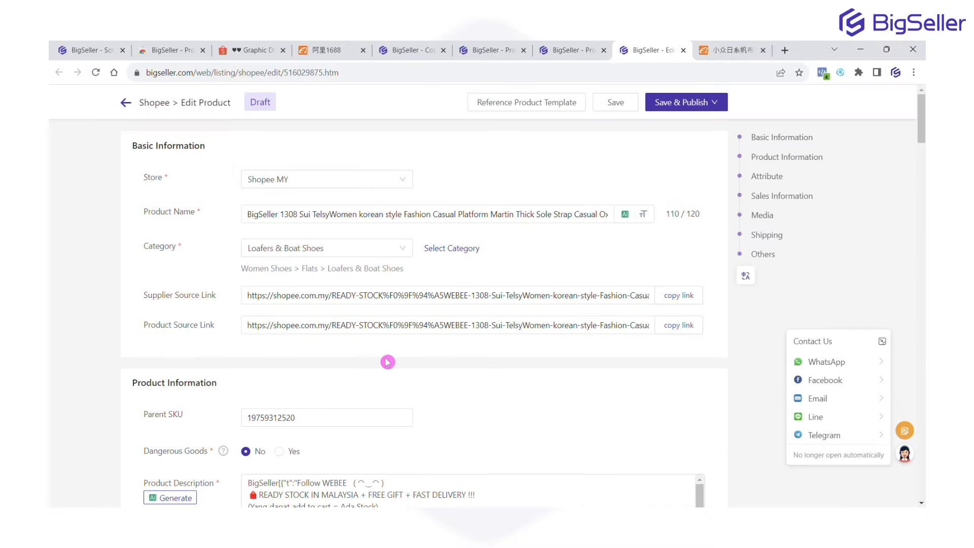
scroll(387, 355, "down", 3)
scroll(370, 327, "up", 2)
scroll(370, 344, "down", 8)
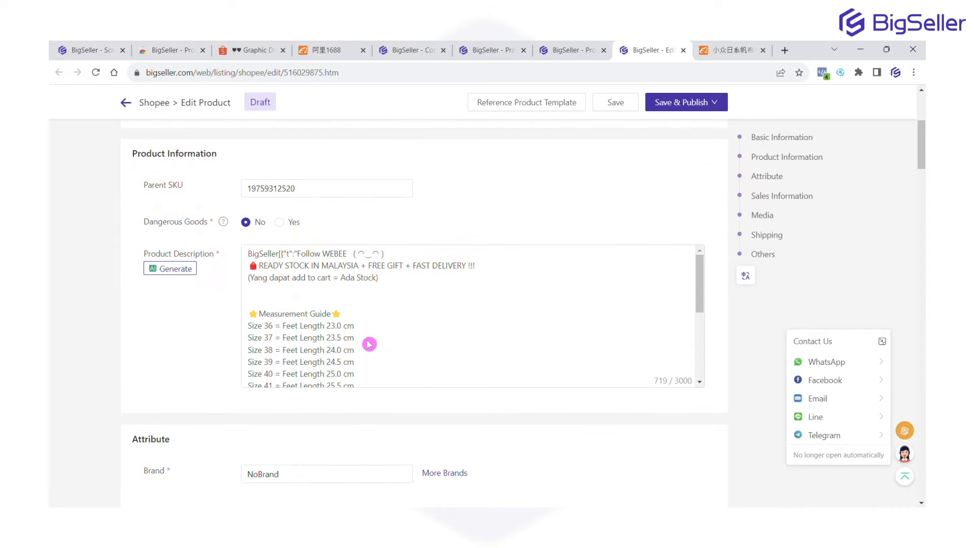
scroll(370, 351, "down", 8)
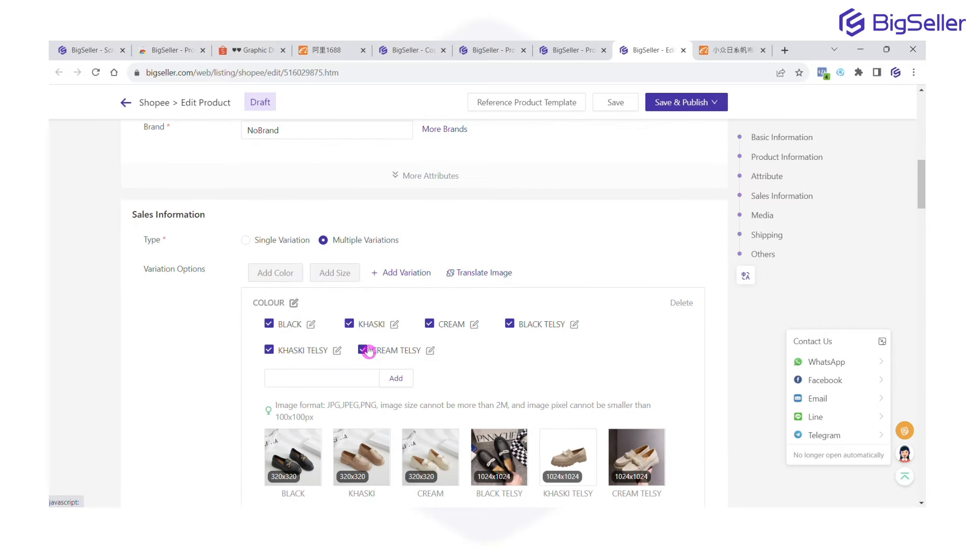
scroll(370, 350, "down", 2)
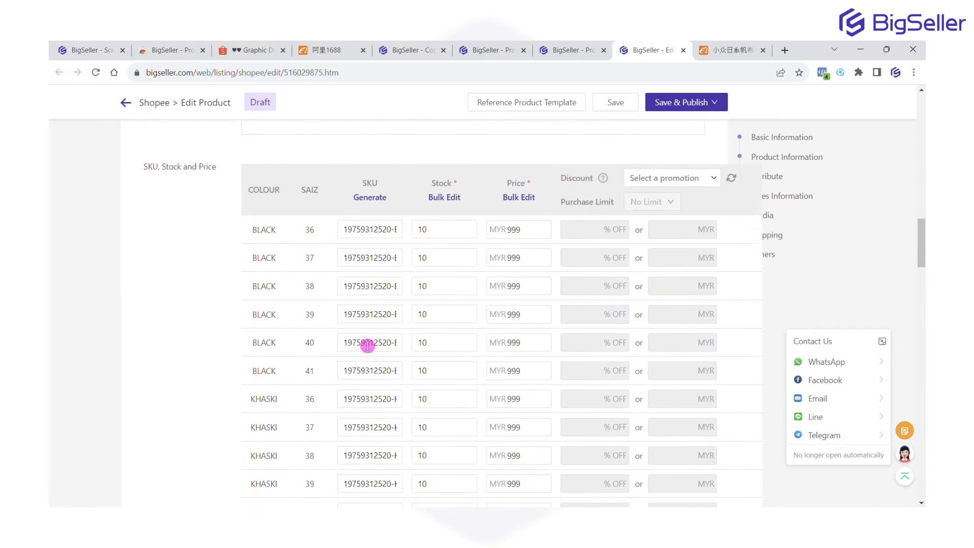
Save and publish the shoe draft, and check the fail reasons in the Failed listings
mouse_move(683, 104)
left_click(686, 126)
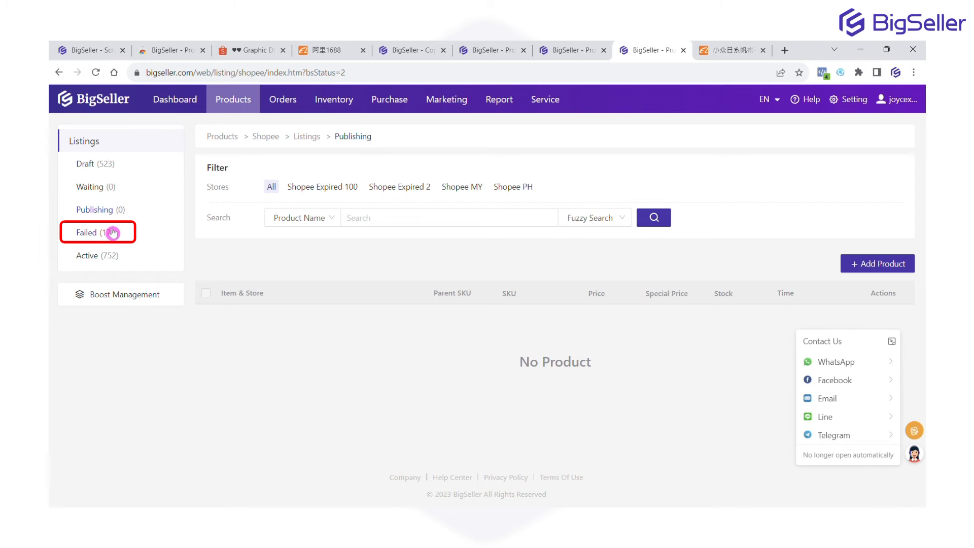
left_click(112, 233)
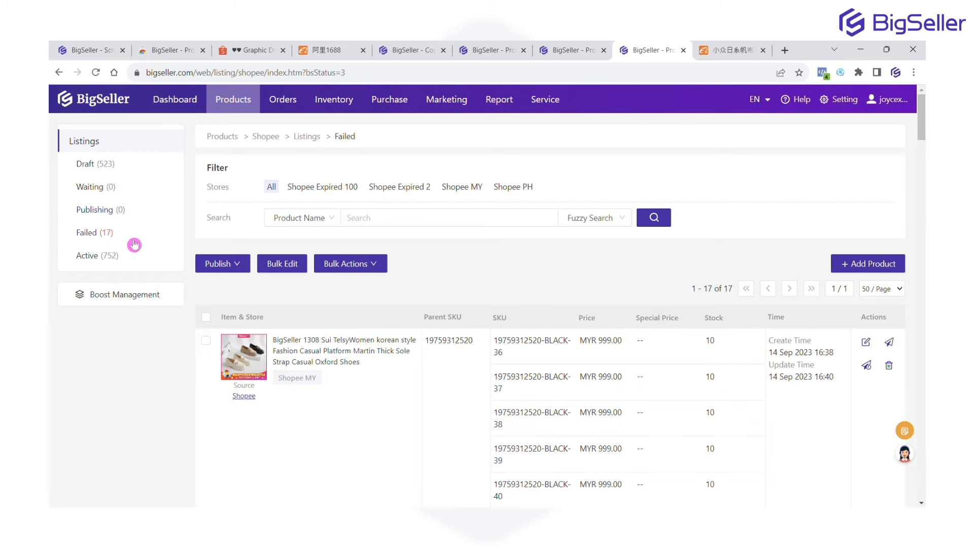
scroll(408, 310, "down", 2)
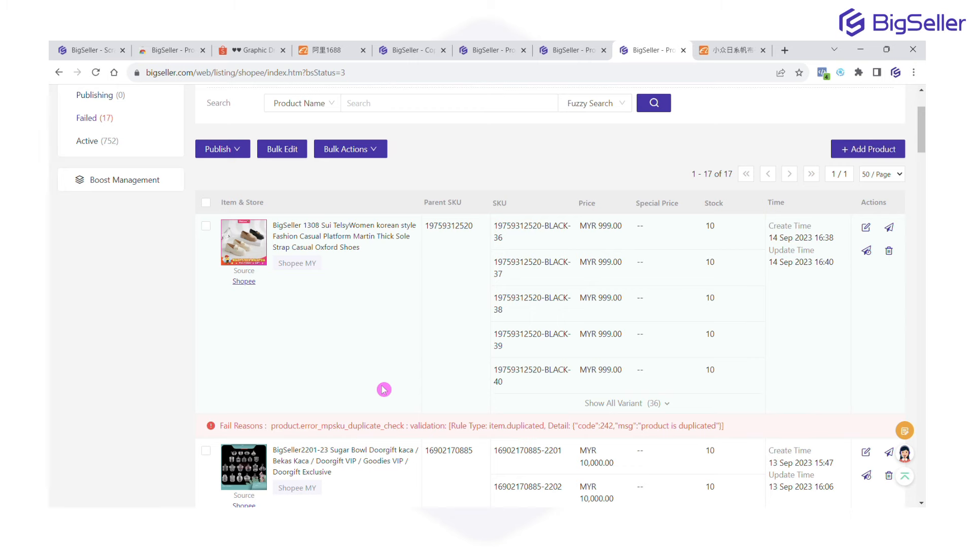
scroll(386, 392, "up", 2)
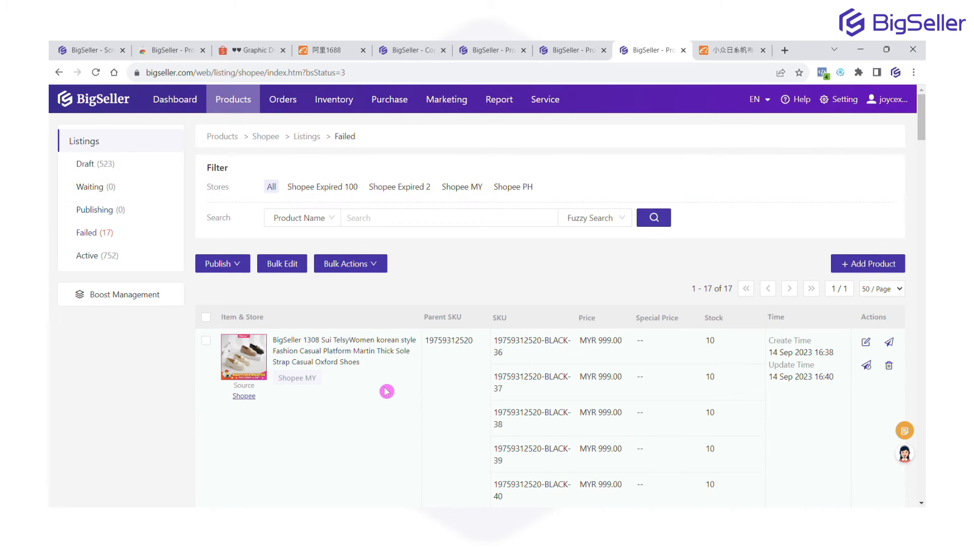
Open the first System Template in the watermark templates for editing and upload a red, blue and gold frame image to it
mouse_move(236, 101)
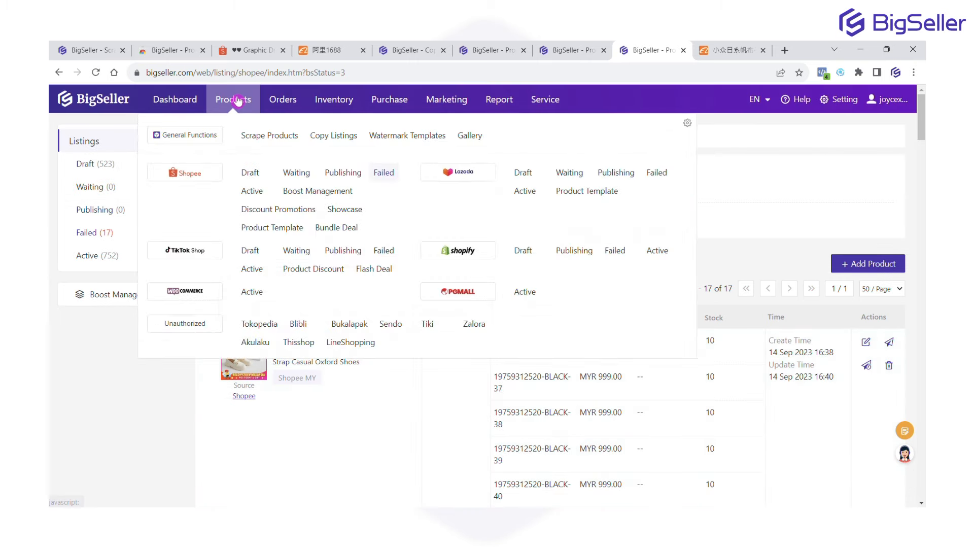
left_click(424, 139)
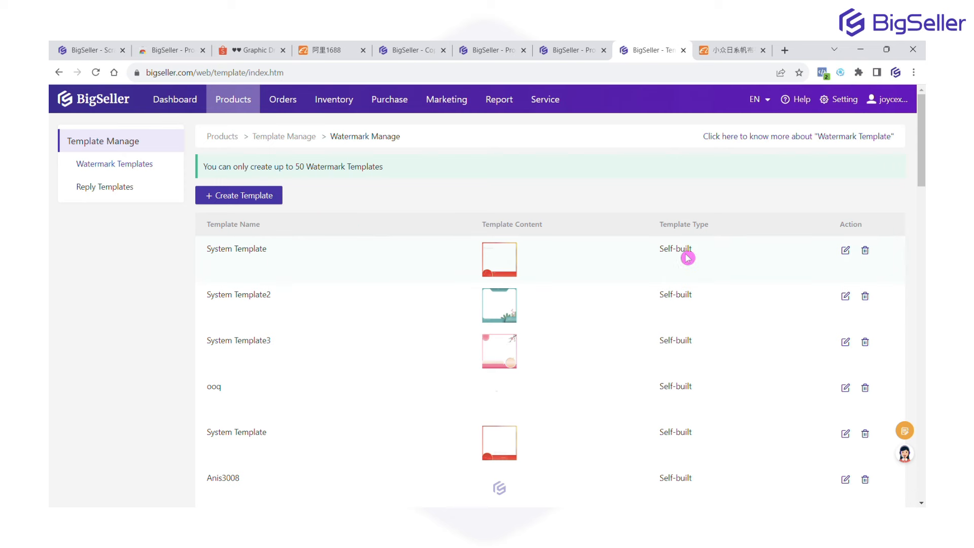
left_click(842, 254)
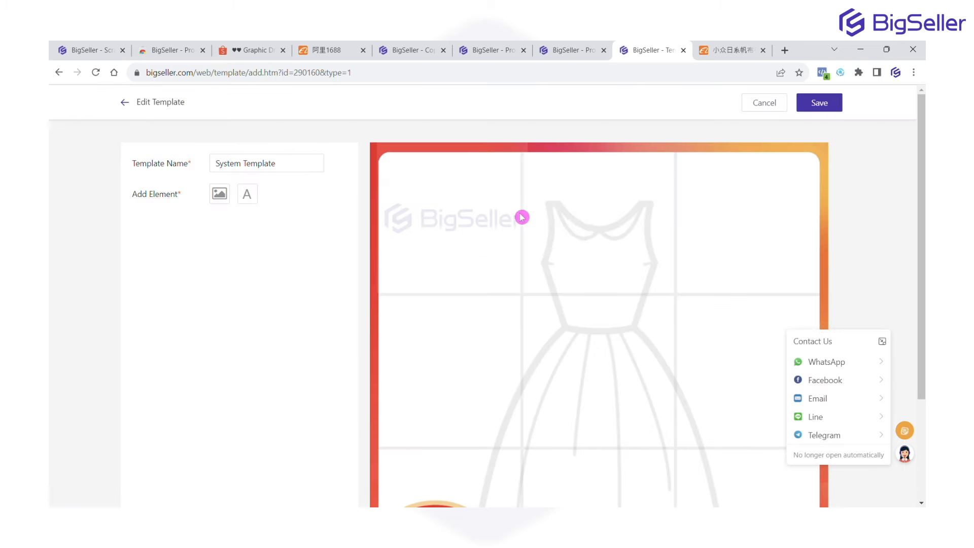
left_click(219, 194)
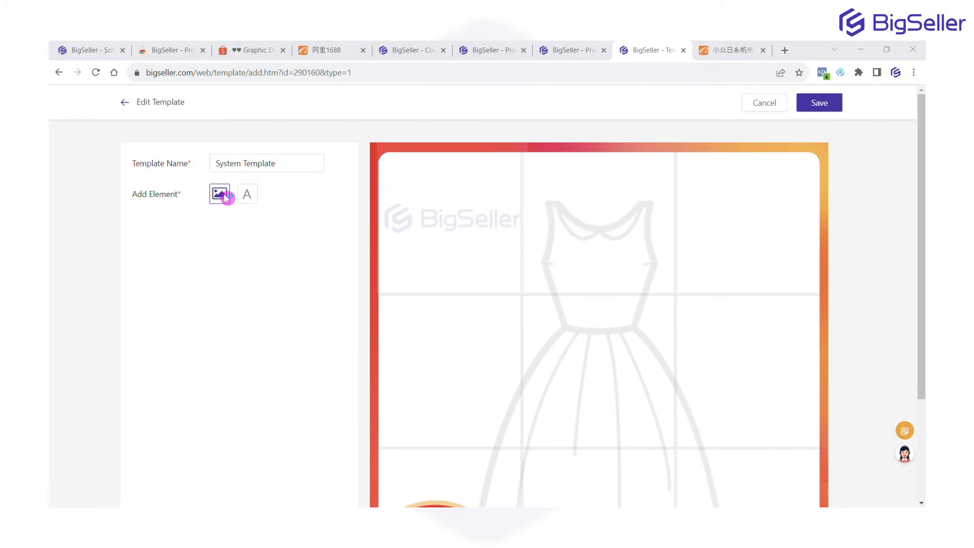
left_click(180, 198)
left_click(390, 297)
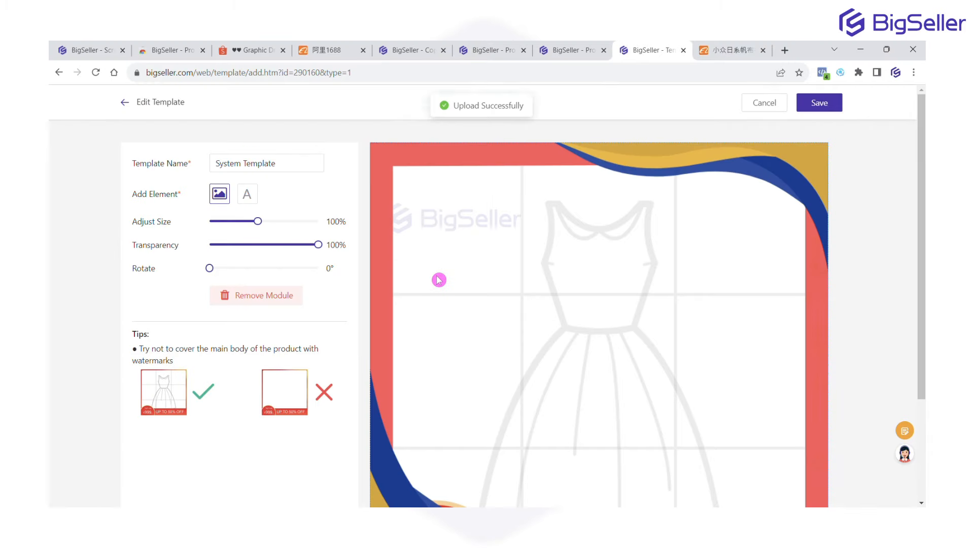
Add the text SALE to the watermark template, place it at the dress neckline, and save the template
left_click(247, 194)
left_click_drag(289, 222, 224, 227)
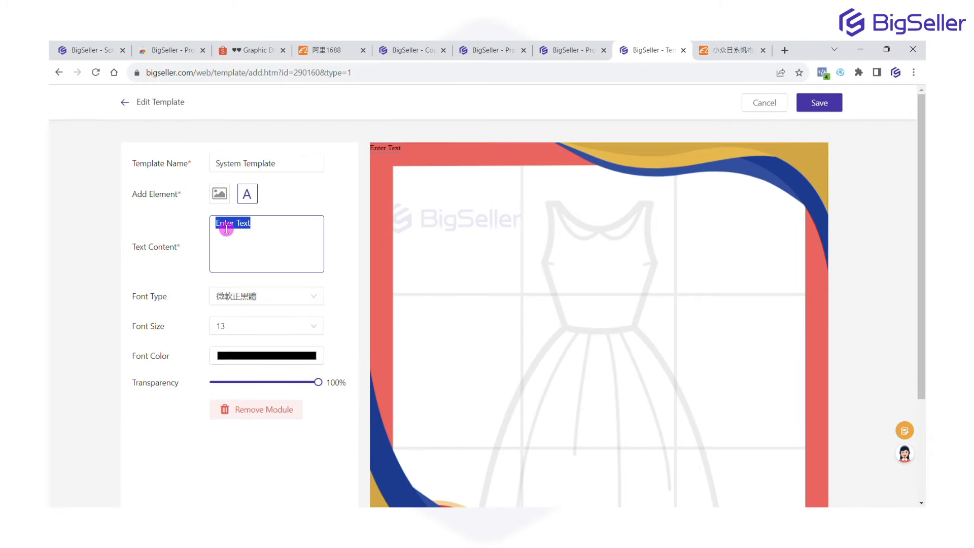
type("SALE")
left_click_drag(384, 150, 598, 231)
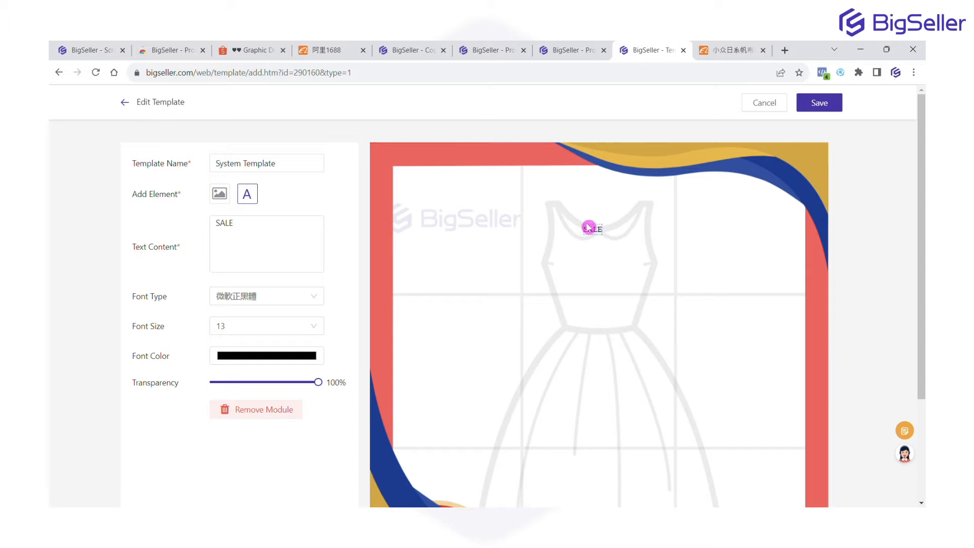
left_click(818, 102)
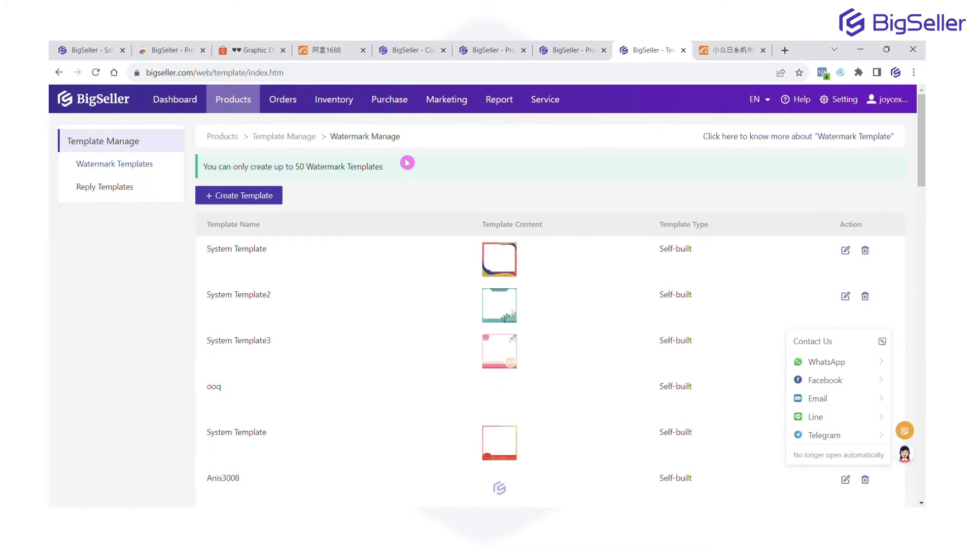
Open the active Shopee listings and start adding a watermark to the first Shopee MY shoe listing
mouse_move(234, 104)
left_click(256, 193)
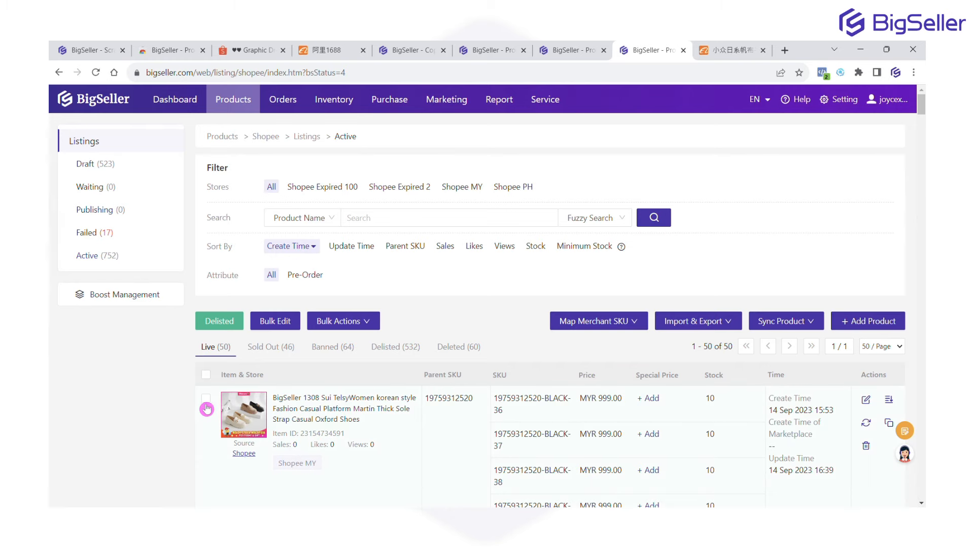
left_click(206, 404)
scroll(206, 400, "down", 3)
left_click(353, 152)
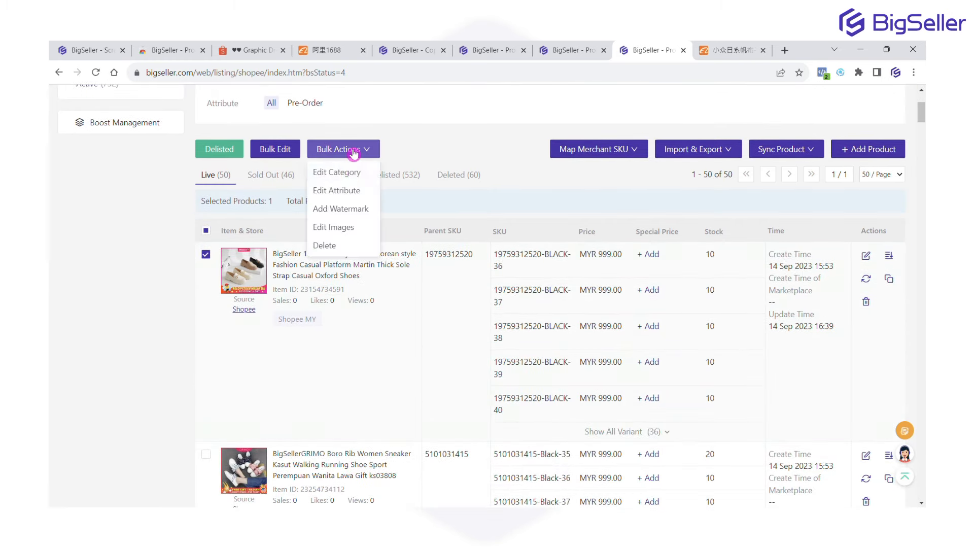
left_click(349, 210)
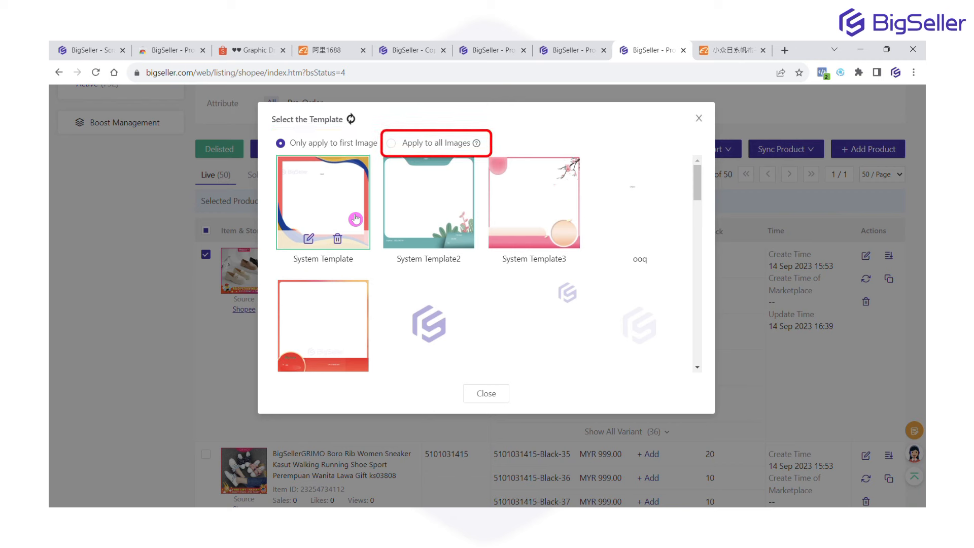
Apply the first System Template to only the first image of the shoe listing and check the watermarked product image
left_click(338, 180)
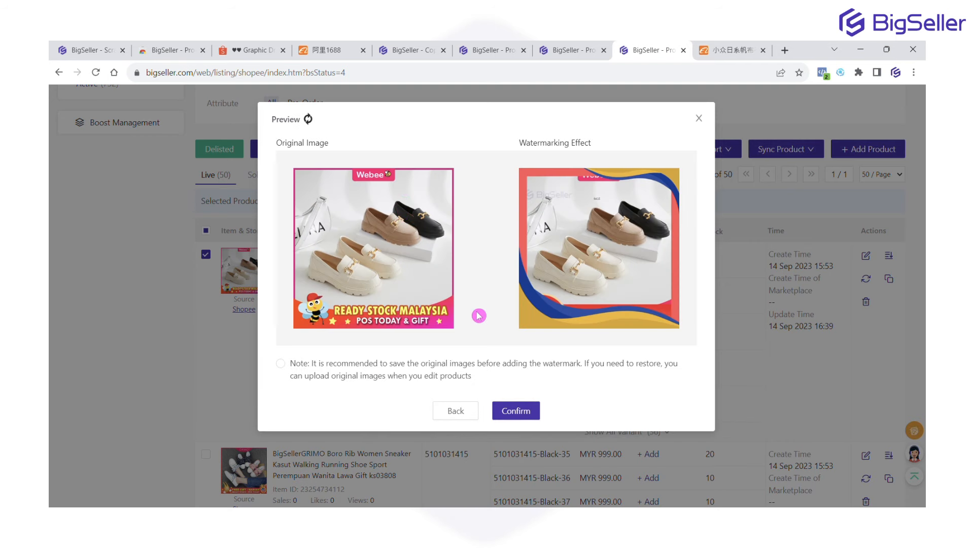
left_click(516, 411)
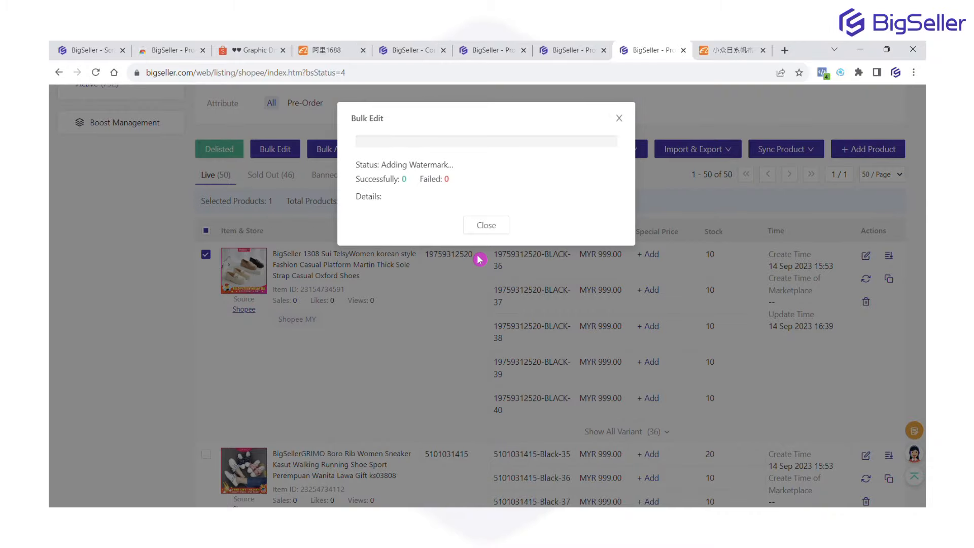
left_click(497, 229)
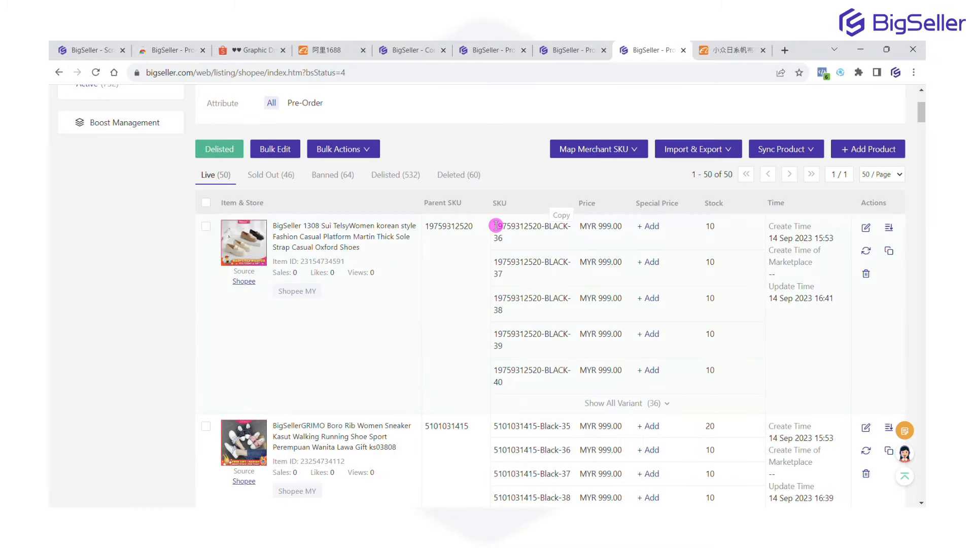
mouse_move(254, 265)
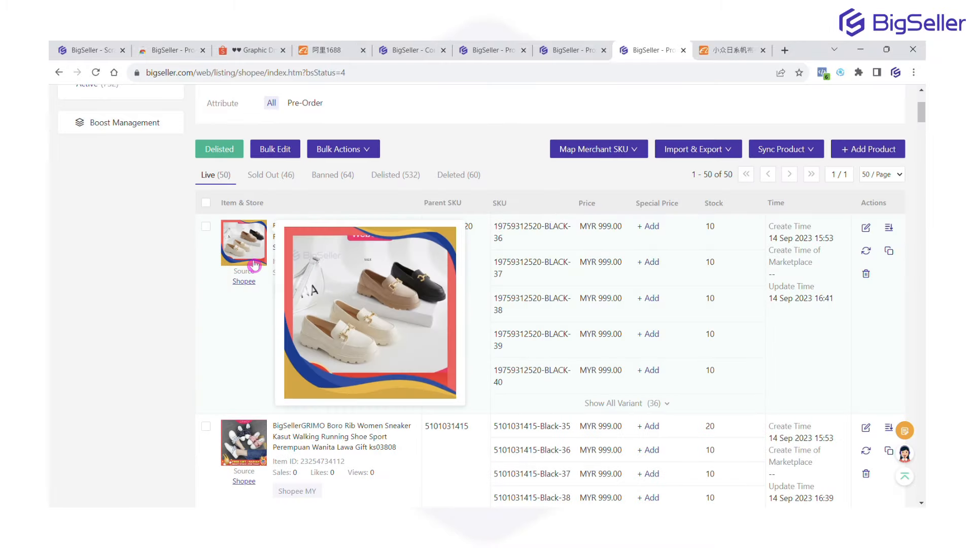
scroll(254, 264, "up", 4)
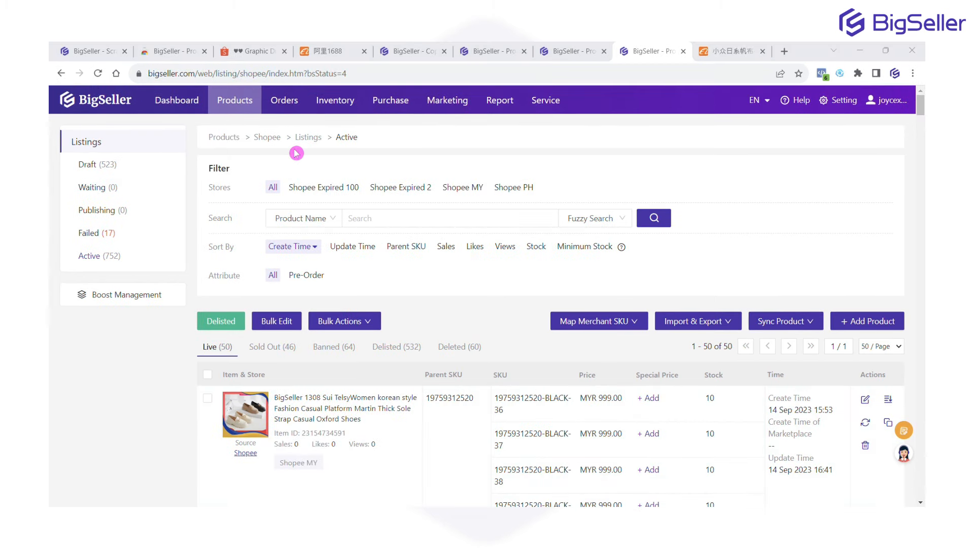
Open the Shopee PH store's auto-boost list in Boost Management and review its boosting products
mouse_move(242, 102)
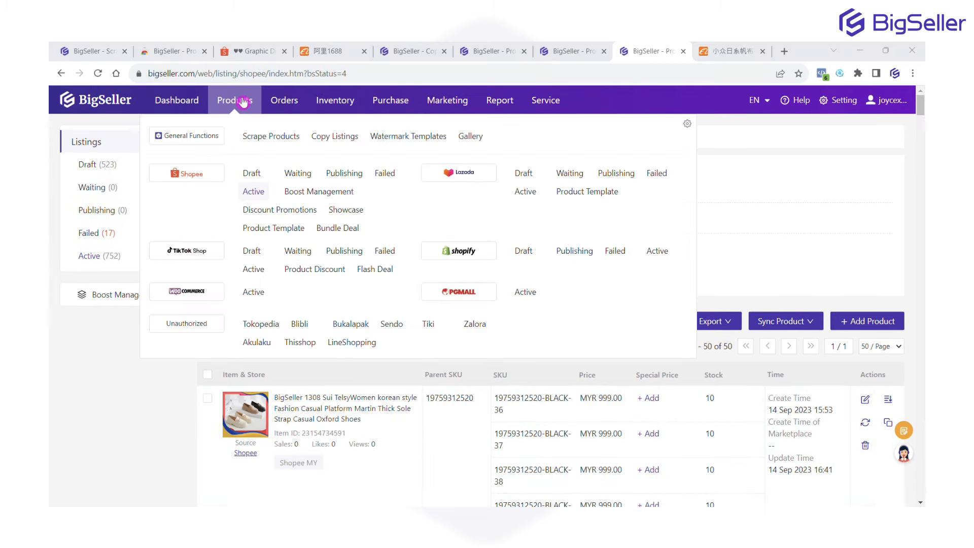
left_click(302, 193)
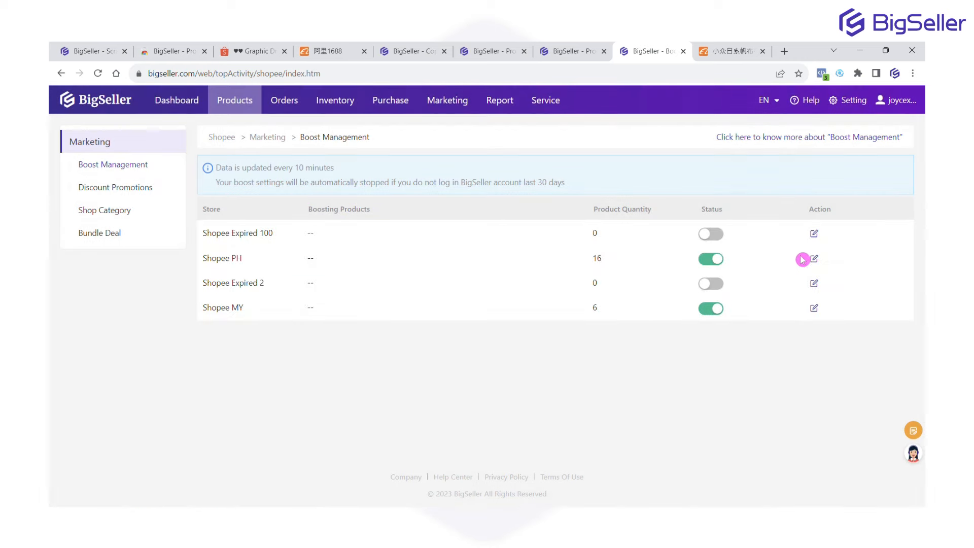
left_click(815, 260)
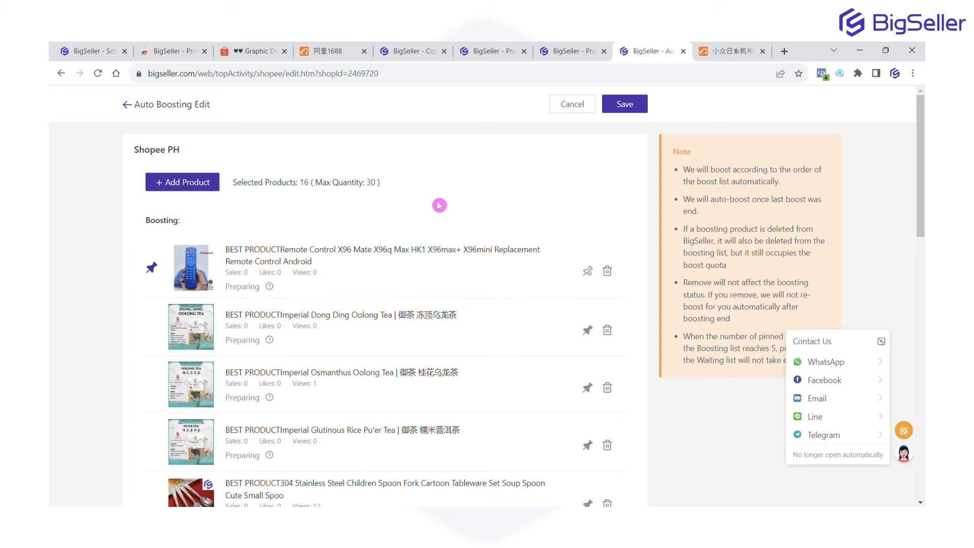
left_click(370, 182)
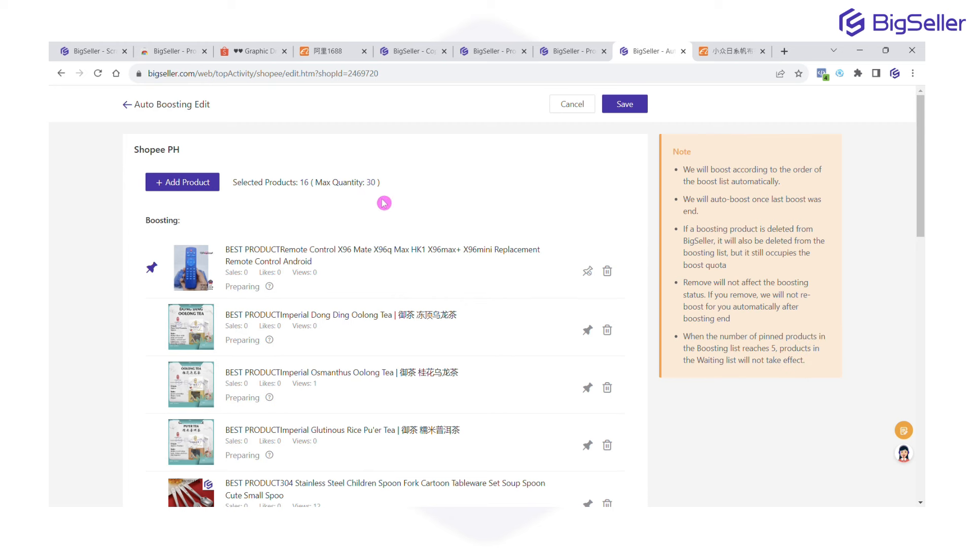
scroll(345, 213, "down", 1)
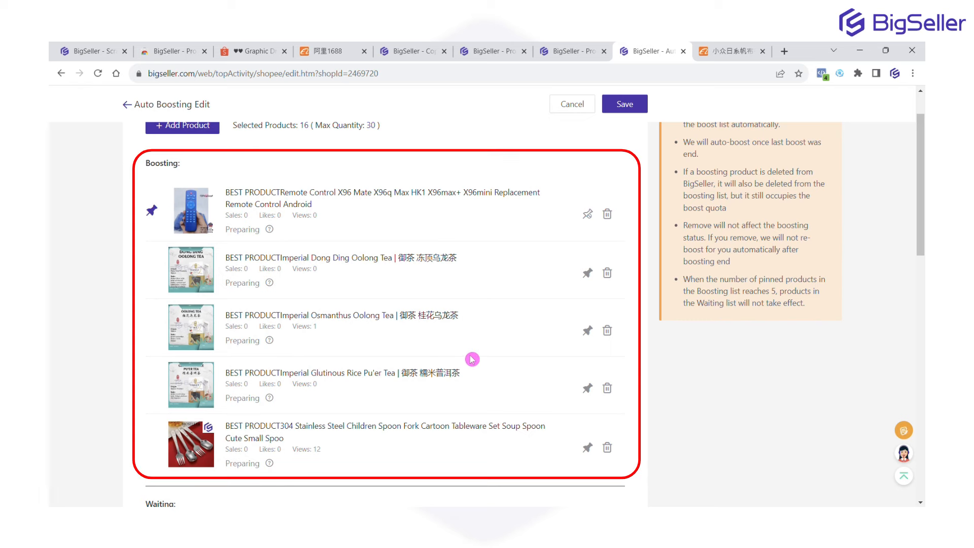
Pin the Imperial Dong Ding Oolong Tea and Imperial Osmanthus Oolong Tea in the boosting list, and review the waiting products
left_click(588, 214)
left_click(587, 273)
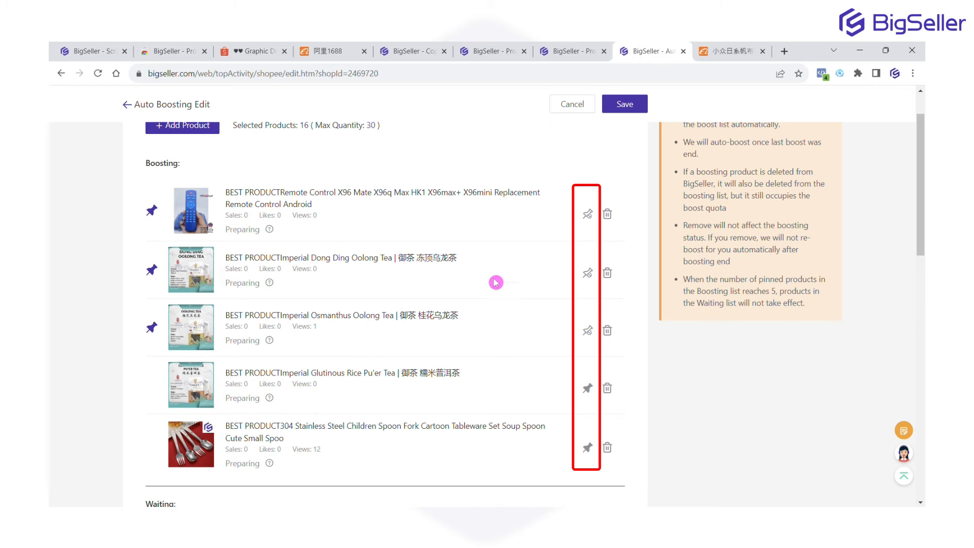
scroll(507, 330, "down", 3)
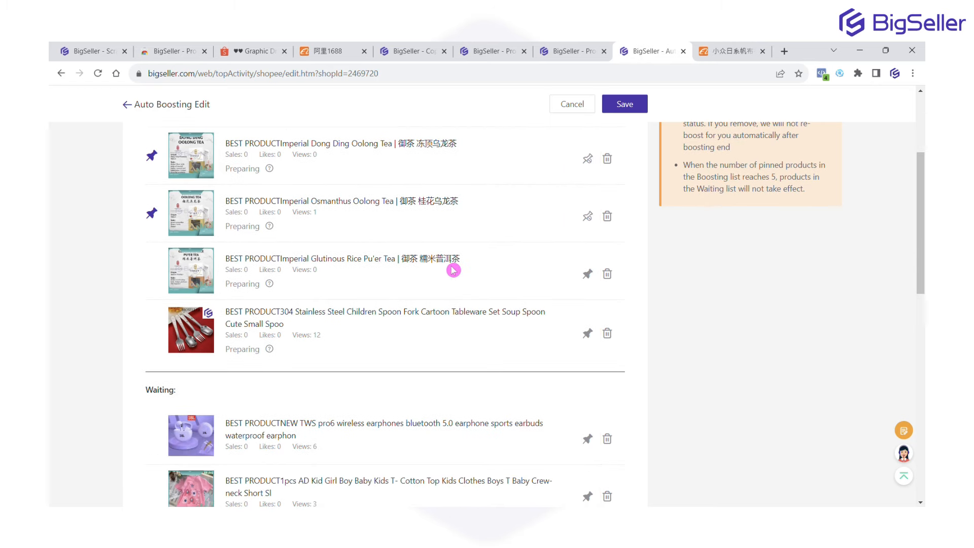
scroll(451, 386, "down", 1)
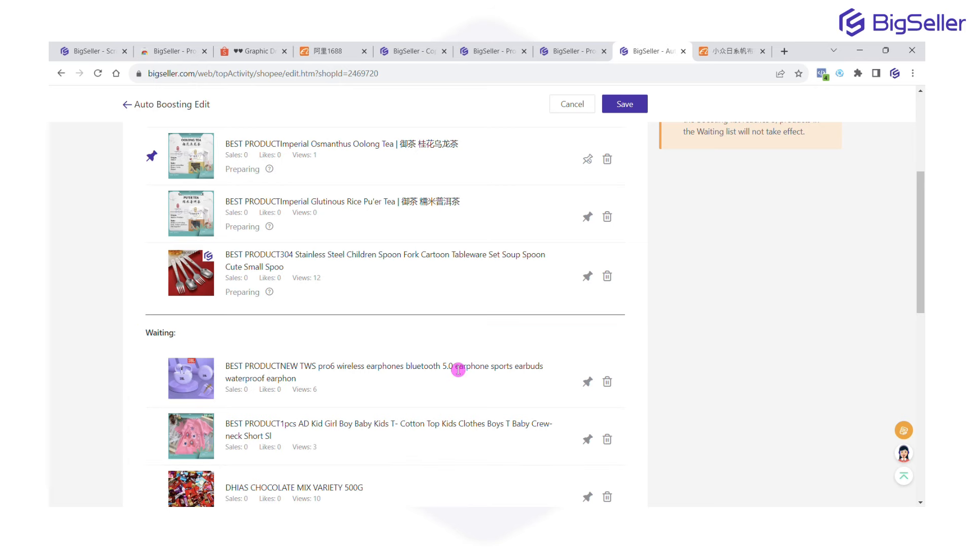
scroll(472, 386, "up", 3)
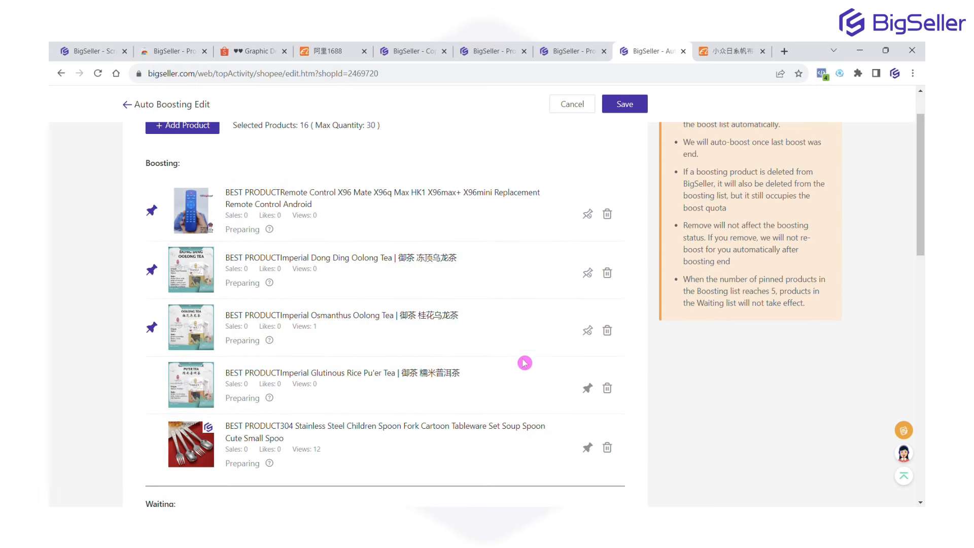
Pin the Imperial Glutinous Rice Pu'er Tea and the stainless steel children spoon in the boosting list, and save the boost settings
left_click(588, 389)
left_click(588, 448)
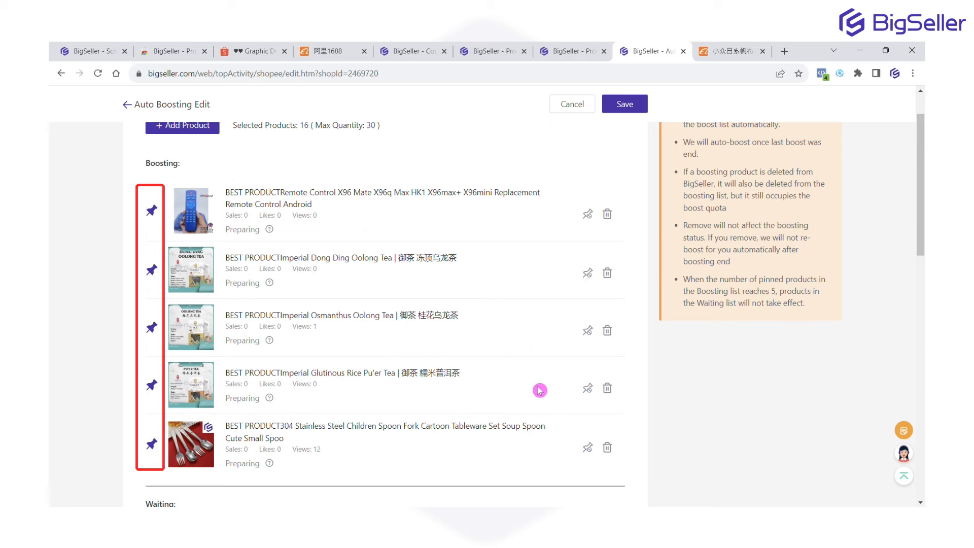
scroll(539, 390, "up", 2)
left_click(630, 108)
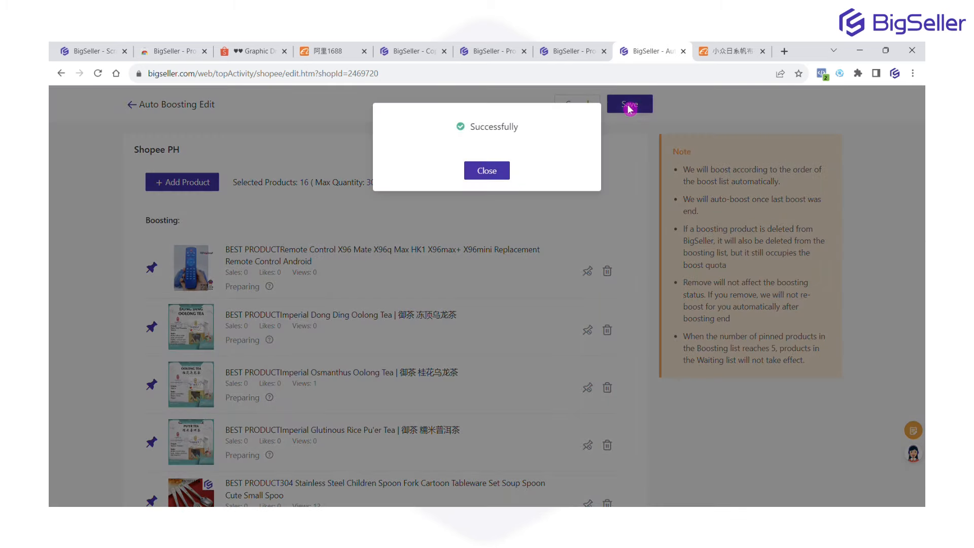
left_click(476, 171)
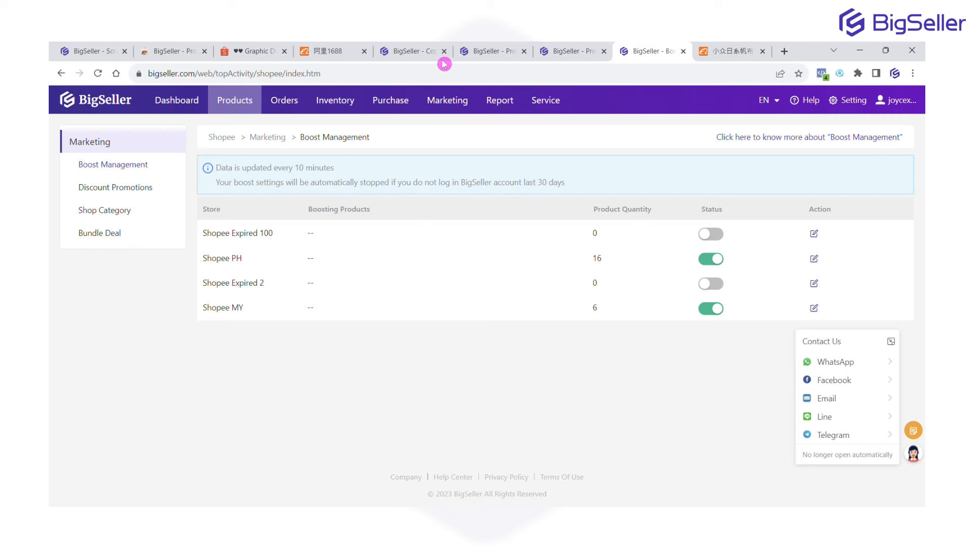
Open the Shopee discount promotions and sync the promotions of all stores
mouse_move(227, 95)
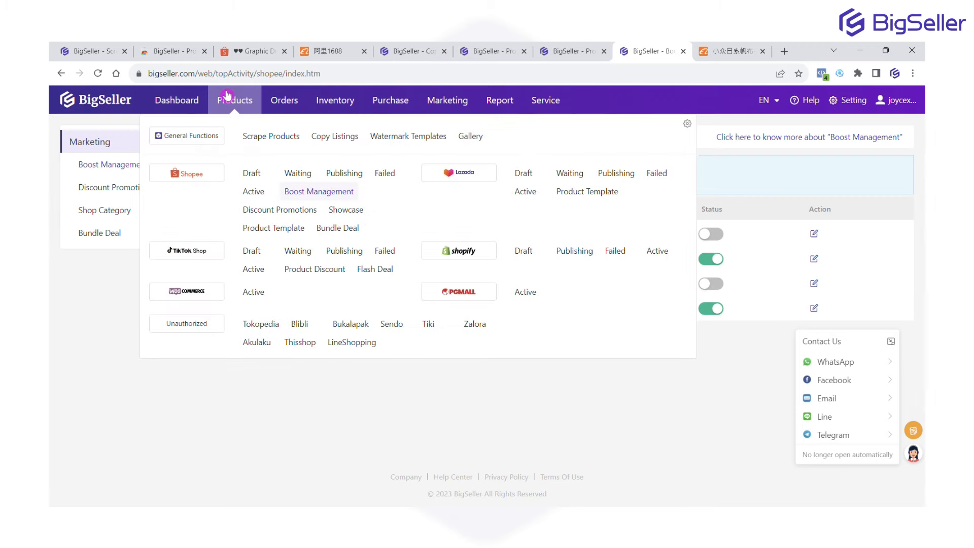
left_click(271, 213)
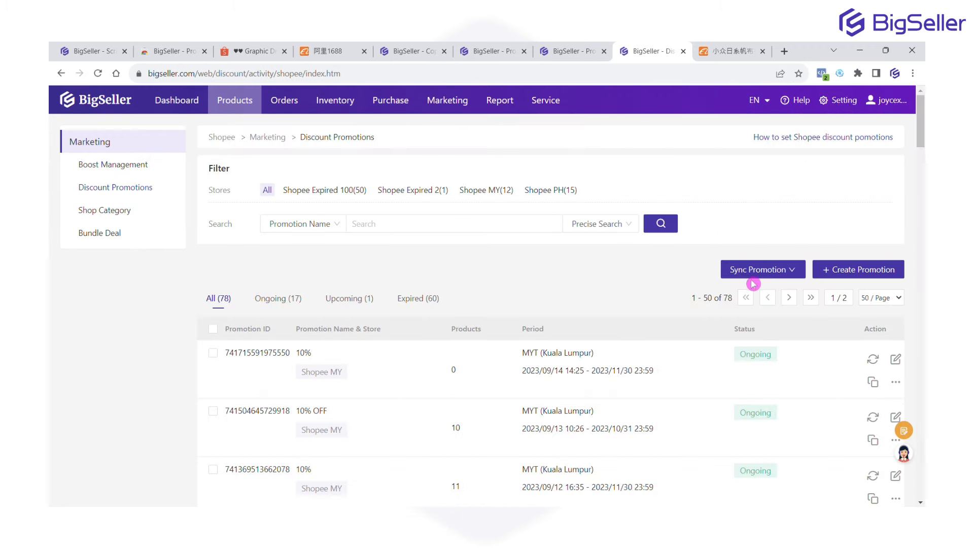
mouse_move(756, 271)
left_click(764, 311)
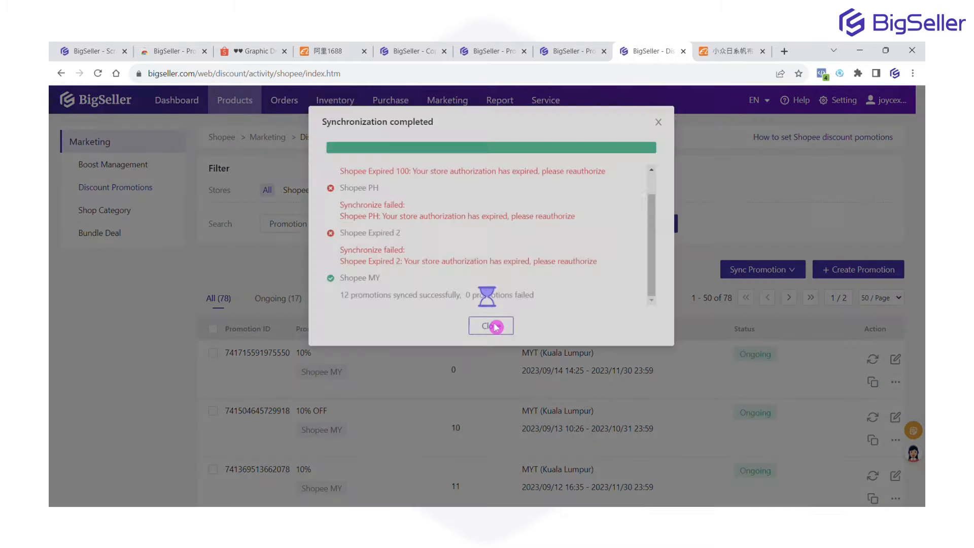
left_click(494, 328)
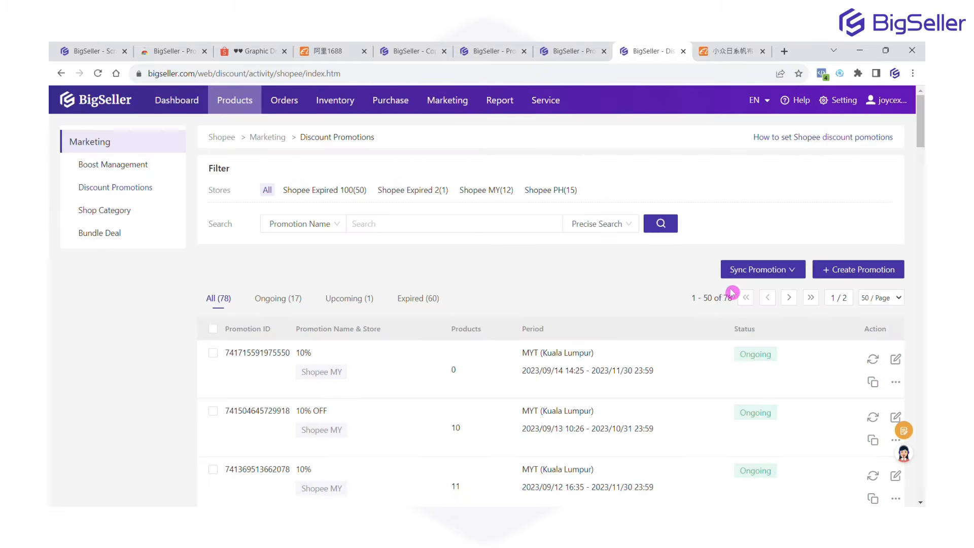
Create a Shopee discount promotion for the store Shopee MY and name it SALE 10.10
left_click(856, 270)
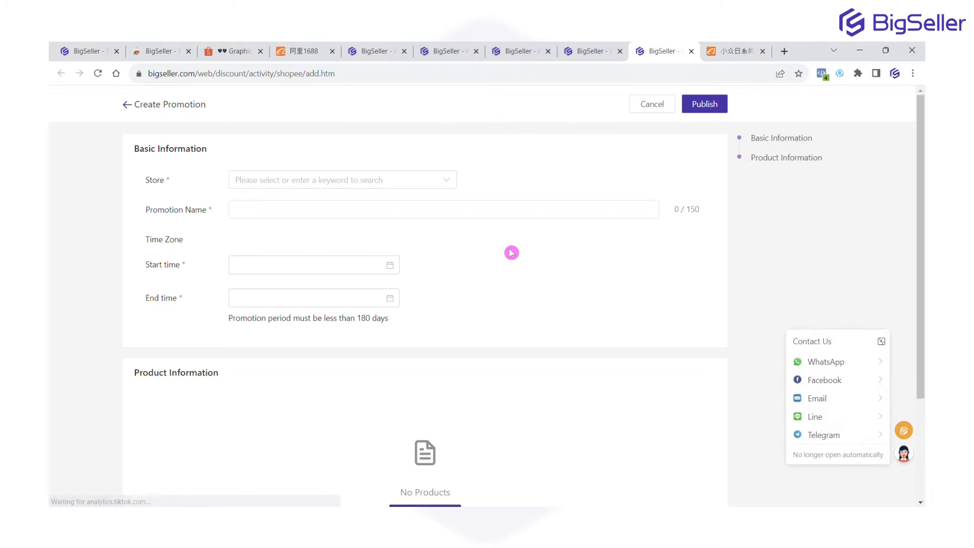
left_click(427, 184)
left_click(364, 258)
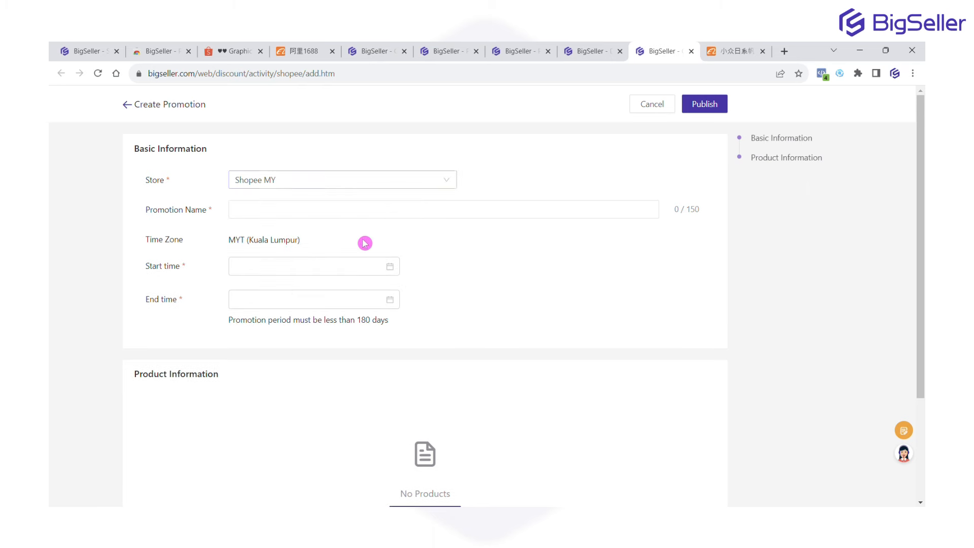
left_click(378, 209)
type("SALE 10.10")
left_click(371, 266)
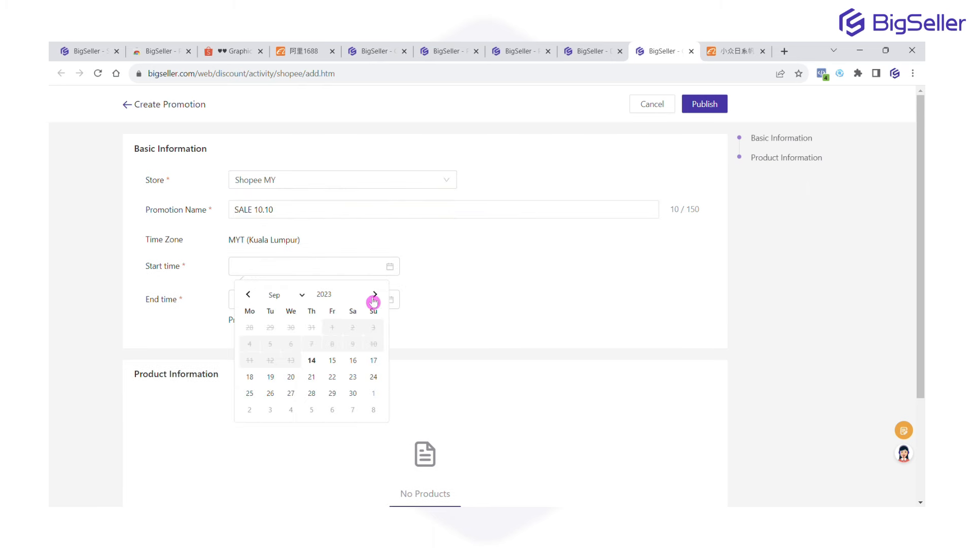
left_click(374, 360)
left_click(300, 299)
left_click(374, 410)
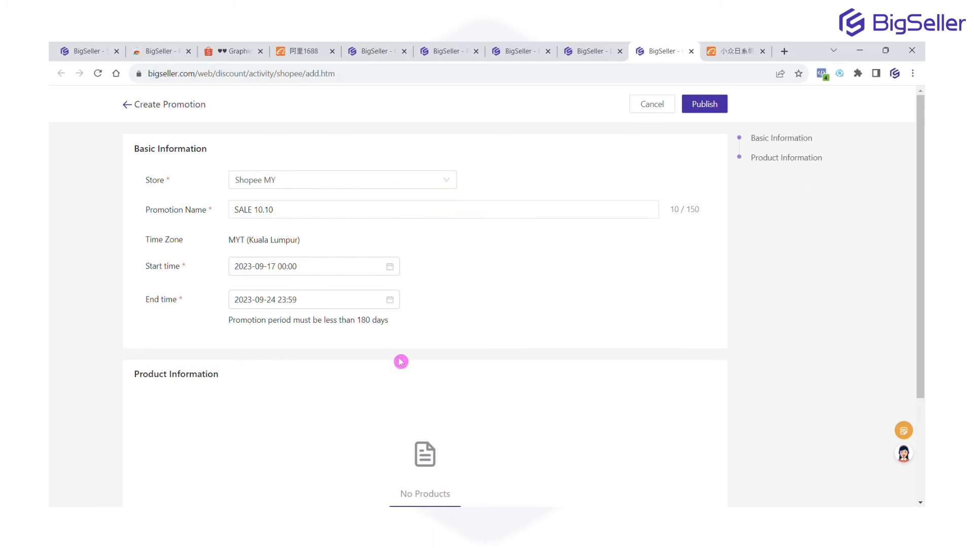
Add the first available product, the sandals with the Thai title, to the promotion
scroll(399, 355, "down", 2)
left_click(439, 403)
left_click(198, 253)
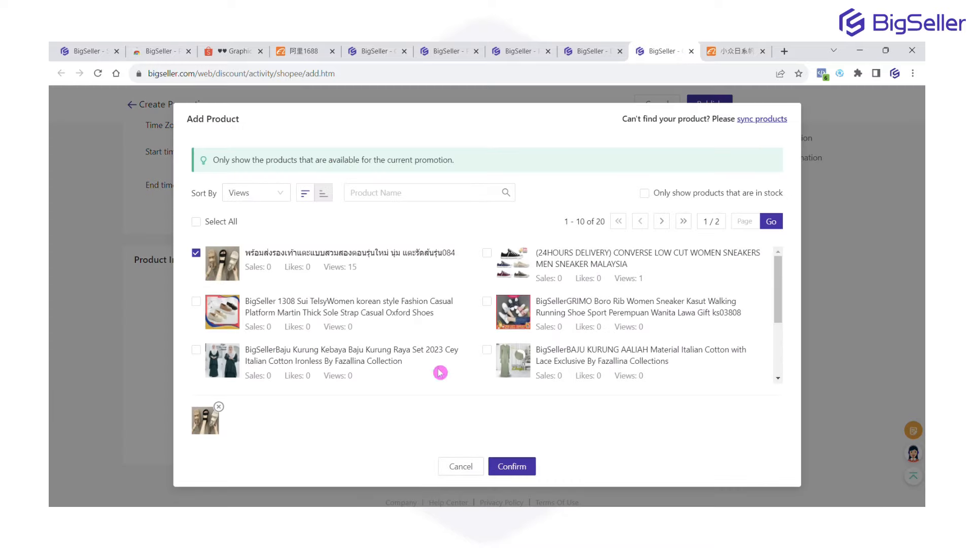
left_click(511, 463)
Bulk edit the discount of all product variations in the promotion to 20% off
scroll(678, 200, "down", 2)
left_click(246, 171)
left_click(252, 193)
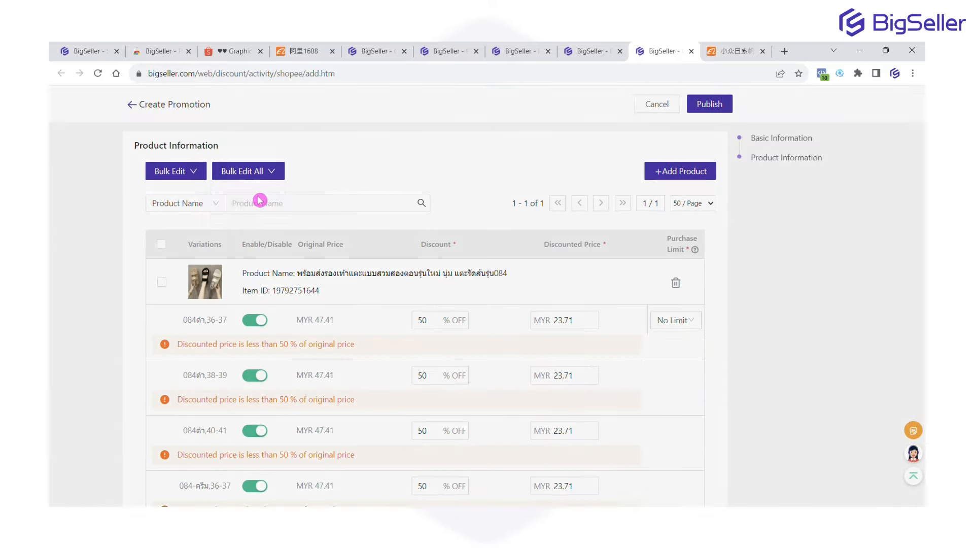
type("20")
left_click(523, 203)
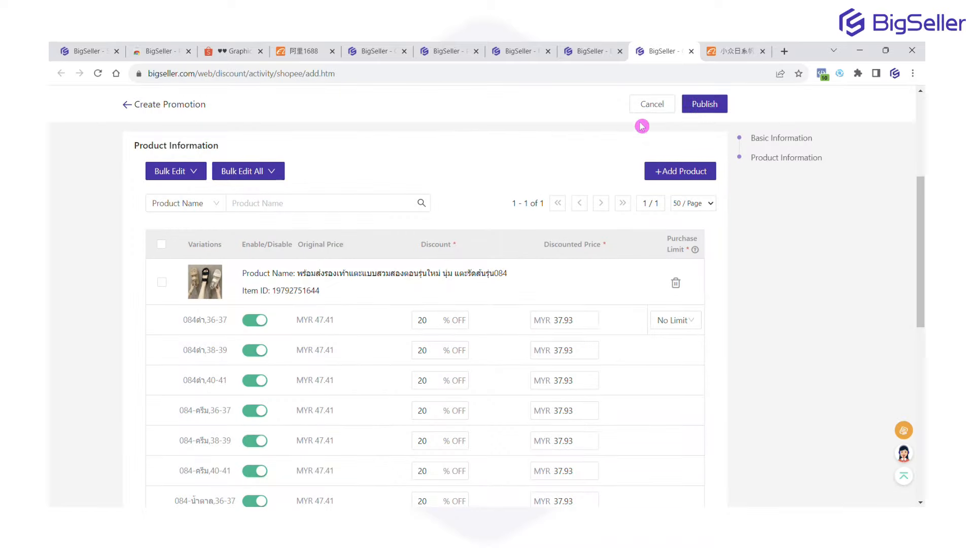
Publish the SALE 10.10 promotion and close its form, and start duplicating it from the promotion list but cancel
left_click(707, 105)
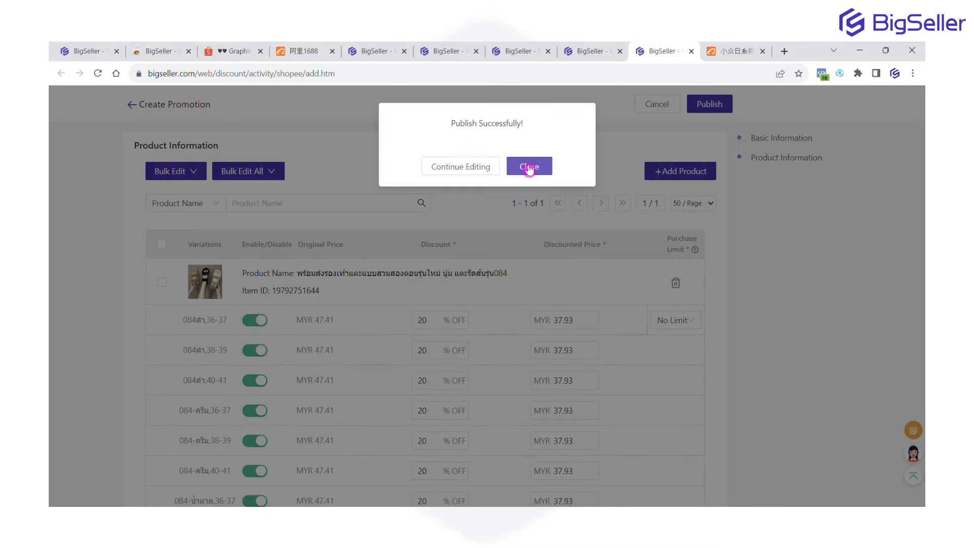
left_click(526, 164)
scroll(572, 272, "down", 1)
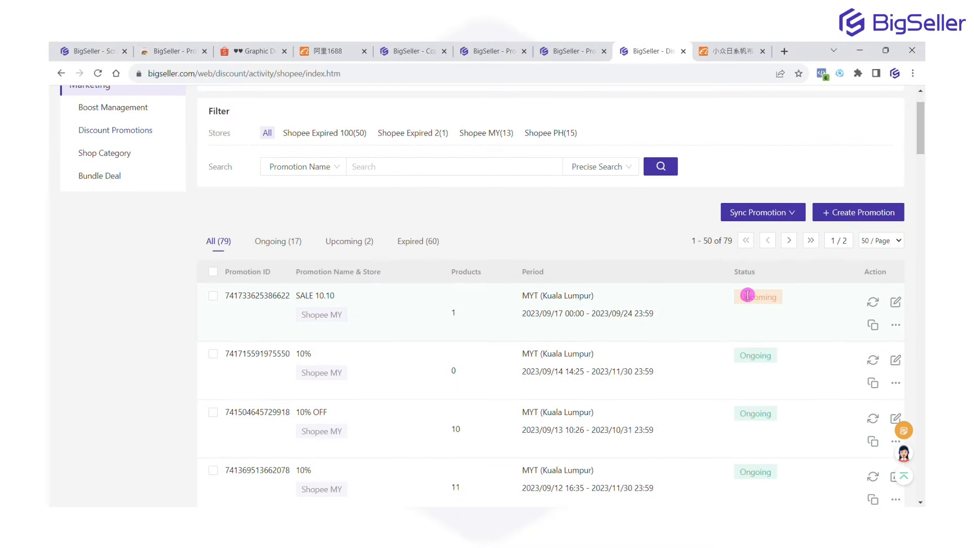
left_click(876, 325)
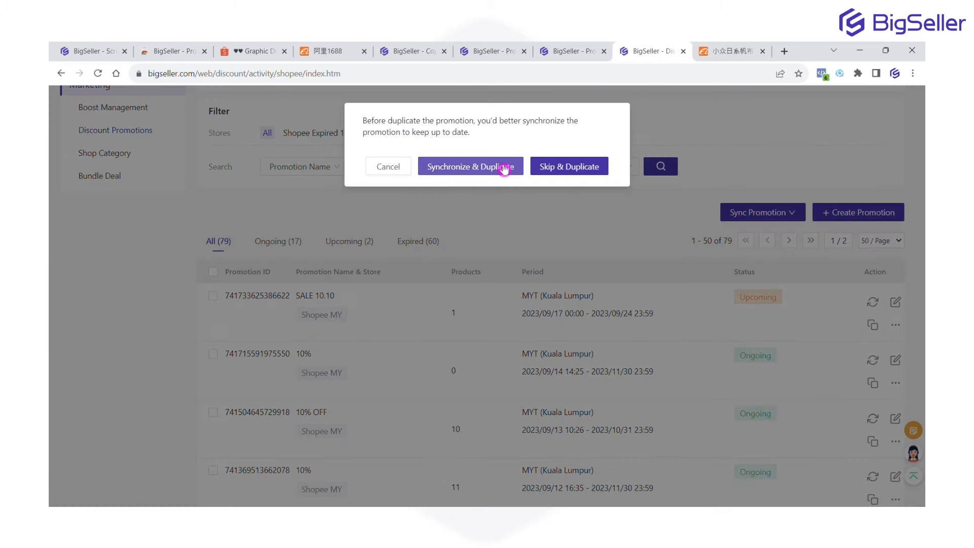
left_click(391, 167)
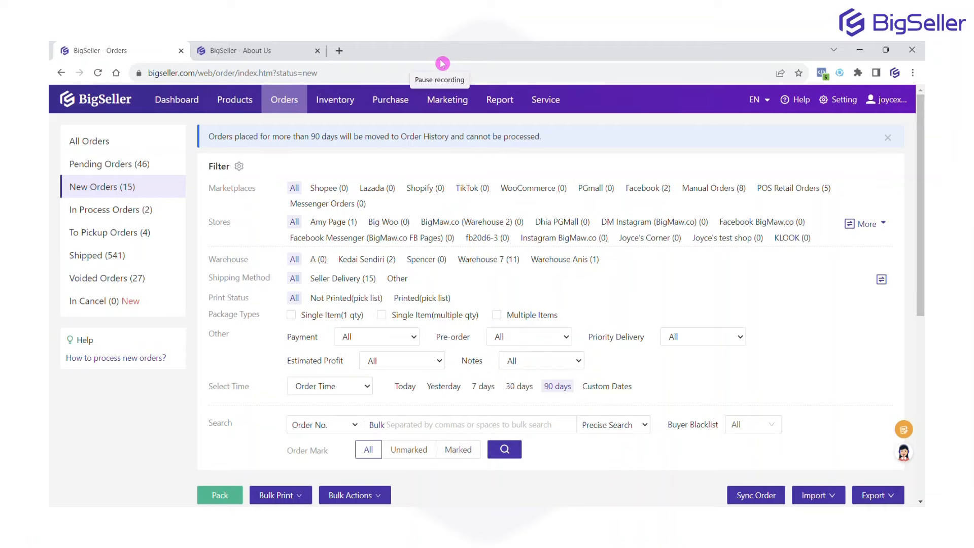
Review the bulk print operations for new orders and open the print settings
scroll(286, 228, "down", 5)
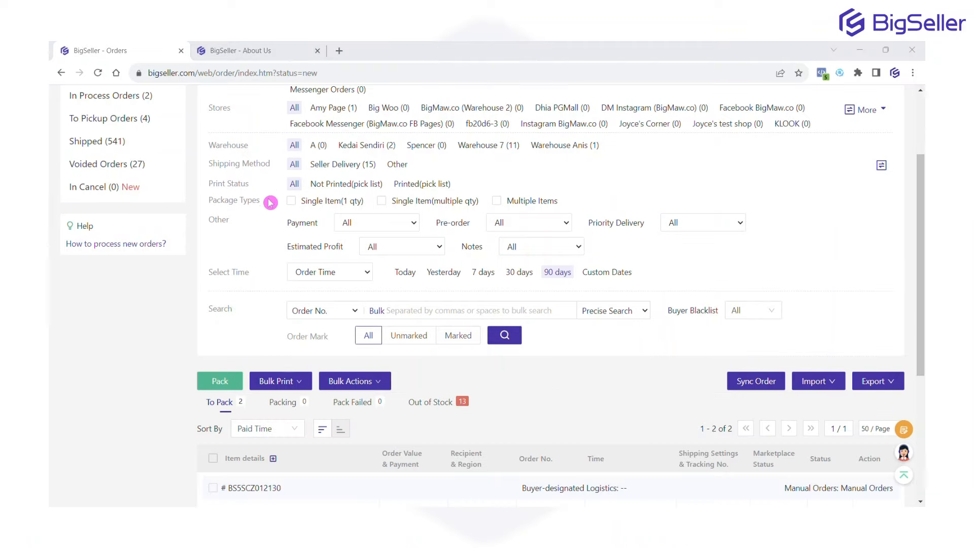
mouse_move(294, 273)
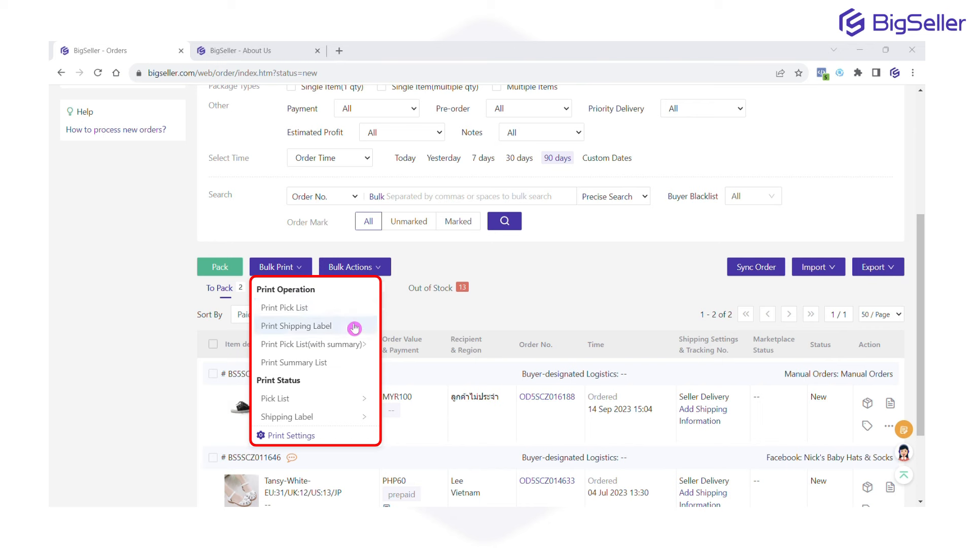
mouse_move(359, 344)
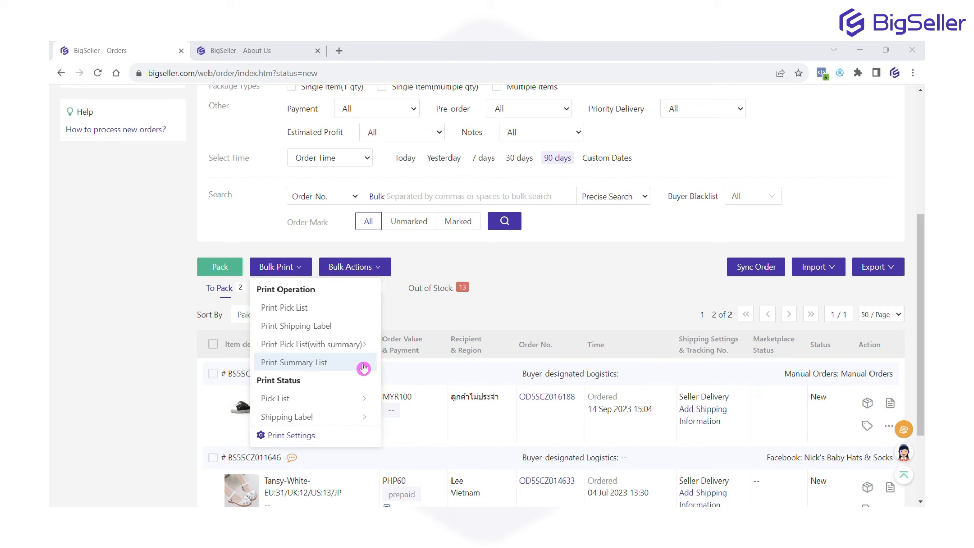
left_click(327, 436)
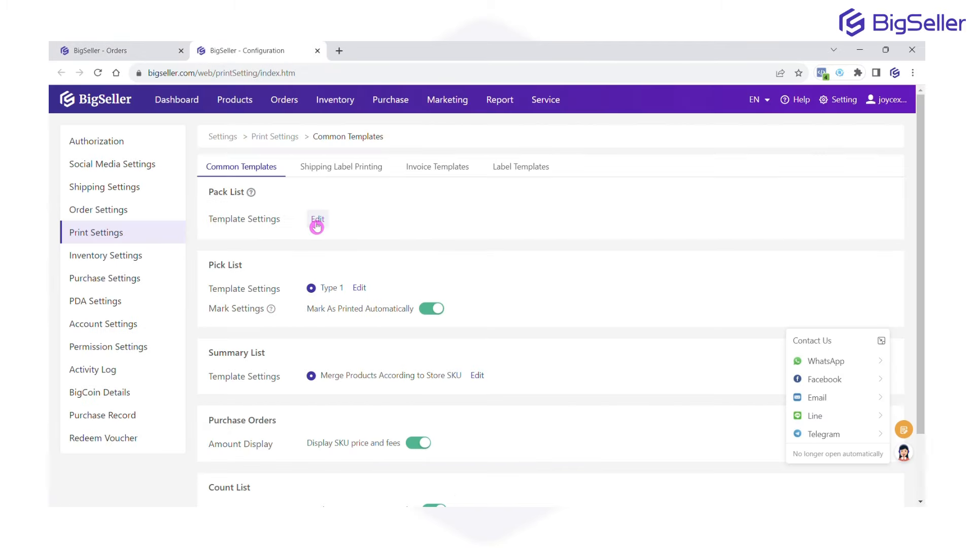
From the shipping label printing settings, open the configuration of Shopee's Malaysian shipping method City-Link Express
left_click(341, 168)
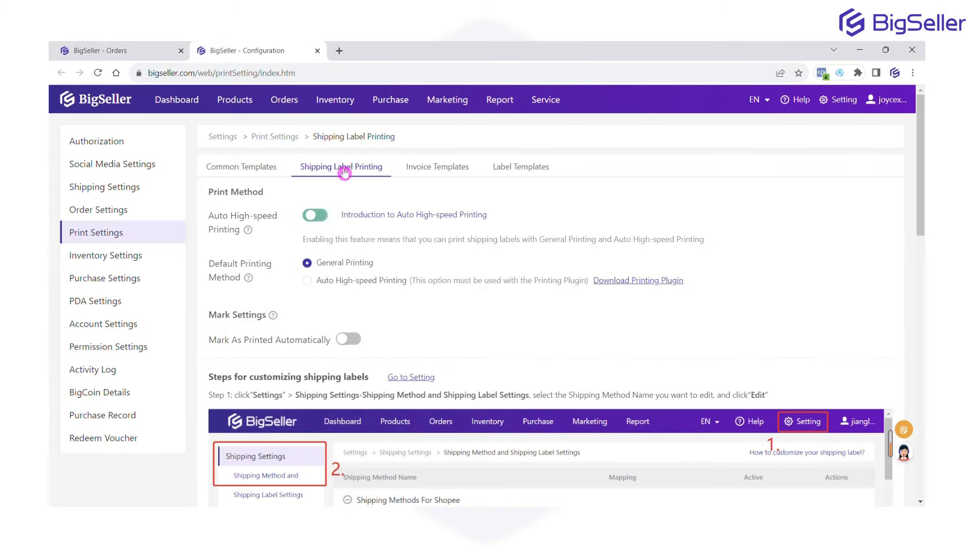
left_click(421, 379)
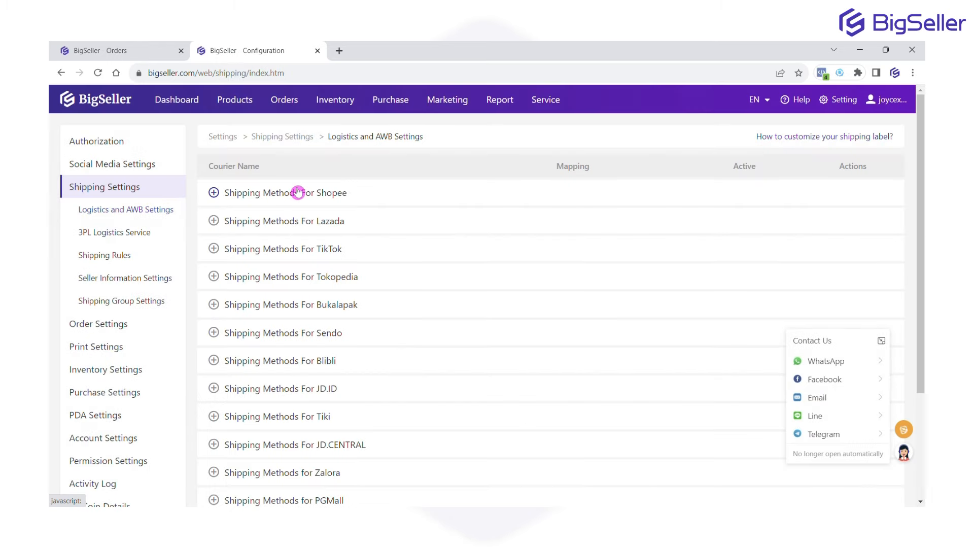
left_click(297, 194)
left_click(287, 227)
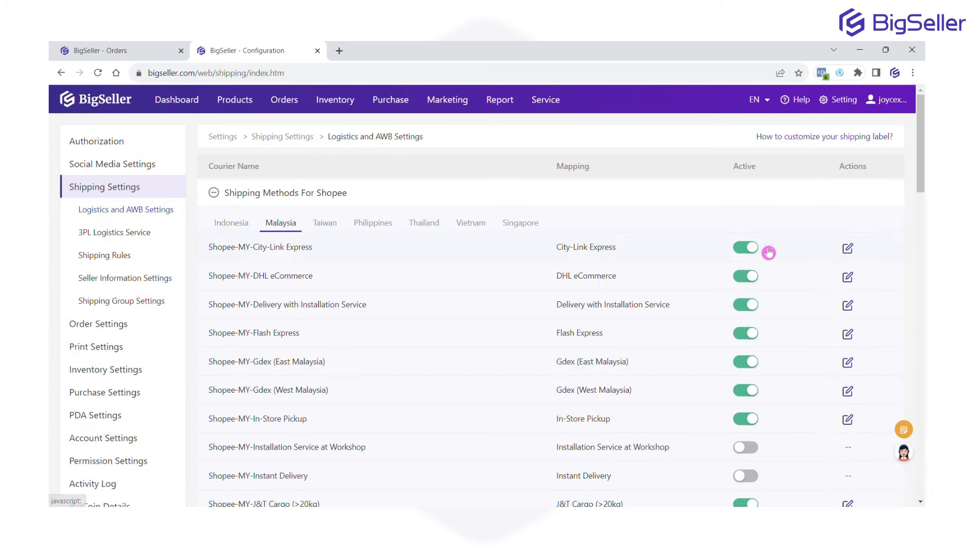
left_click(848, 250)
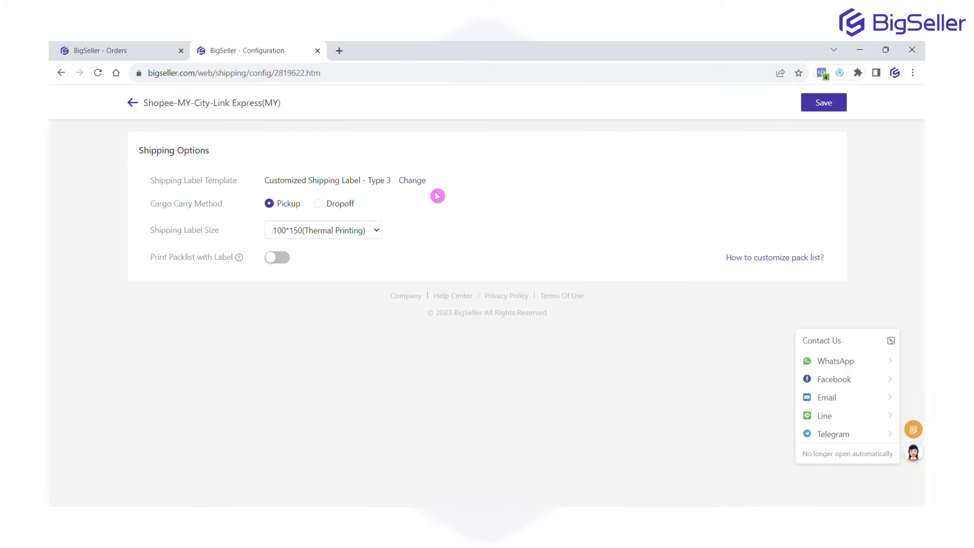
Set the City-Link Express label template to Customized Shipping Label Type 3, review its label options, and save the shipping options
left_click(416, 182)
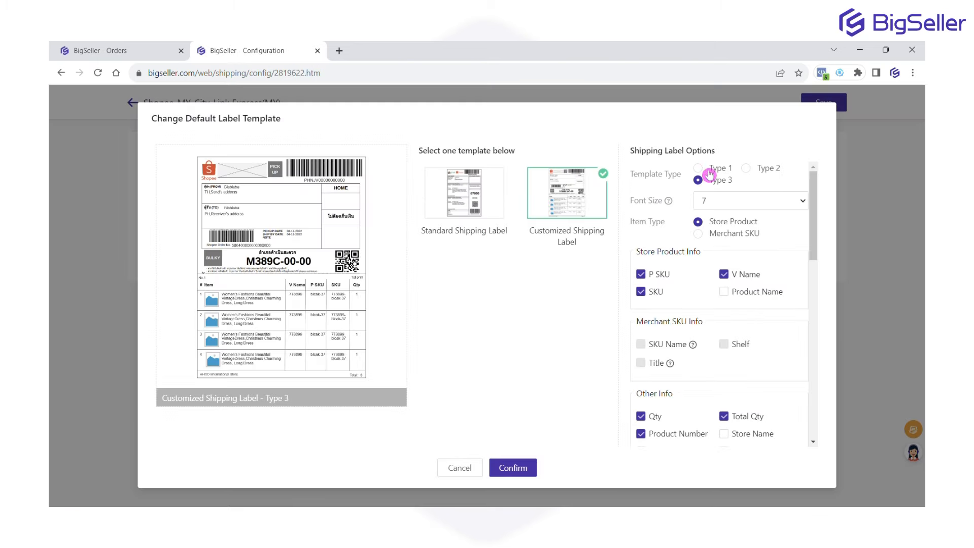
left_click(711, 171)
left_click(711, 185)
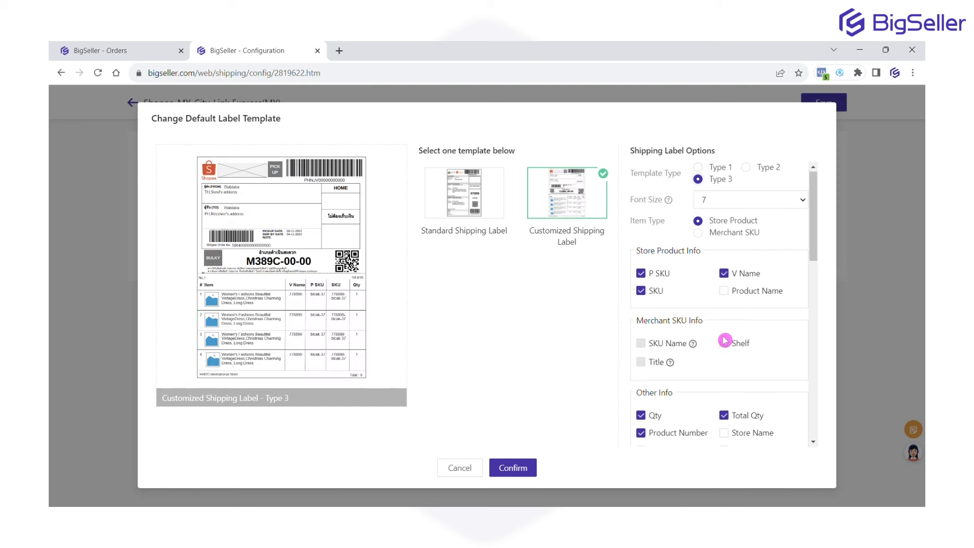
scroll(721, 351, "down", 6)
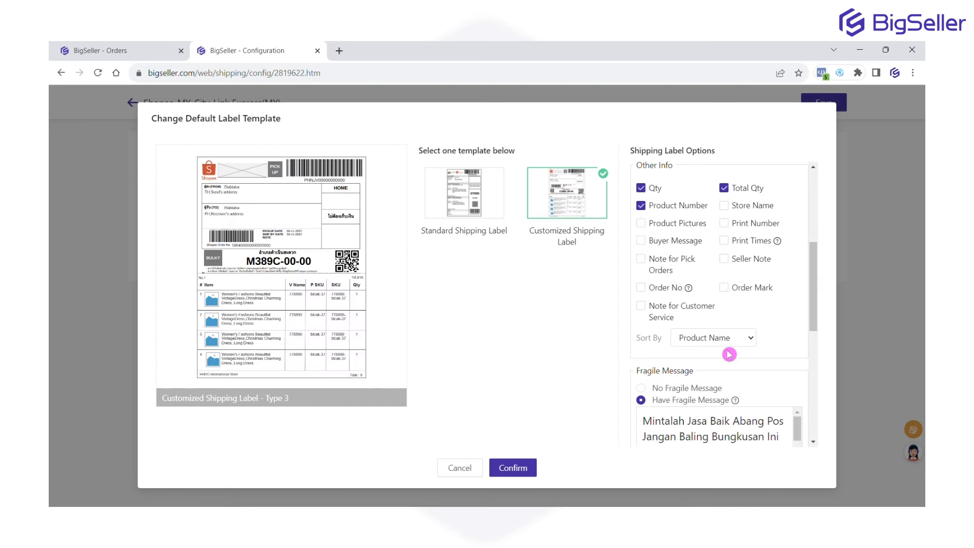
left_click(520, 467)
left_click(802, 94)
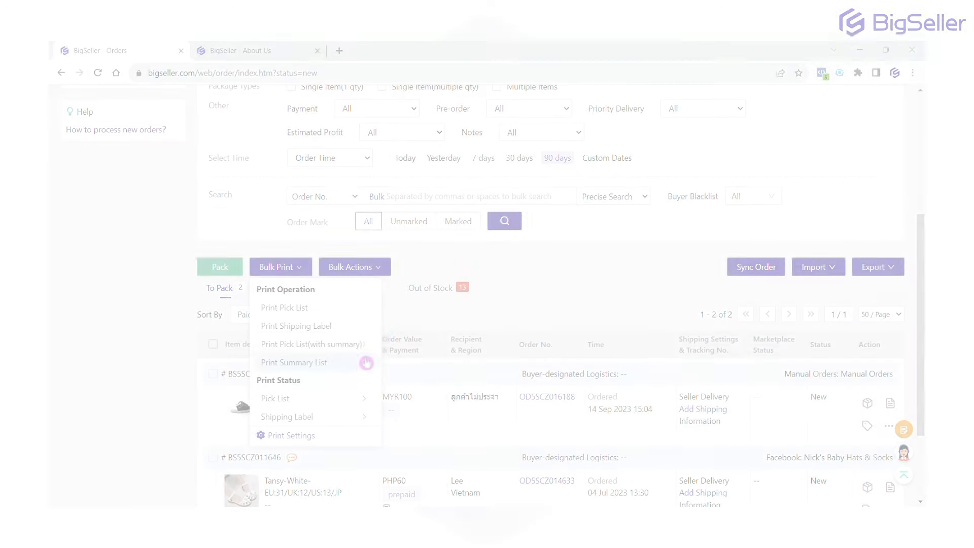
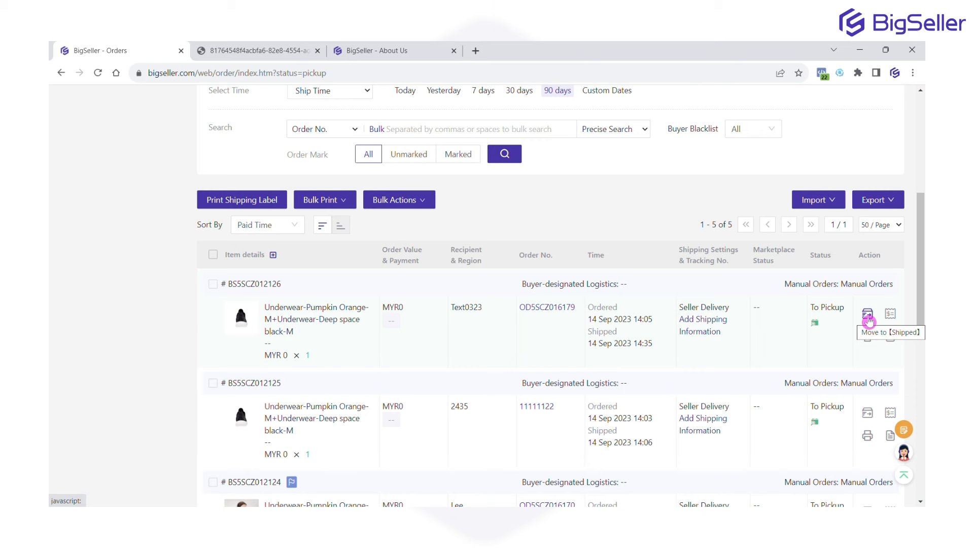
Mark the first order awaiting pickup as shipped and check it in the shipped orders
left_click(868, 316)
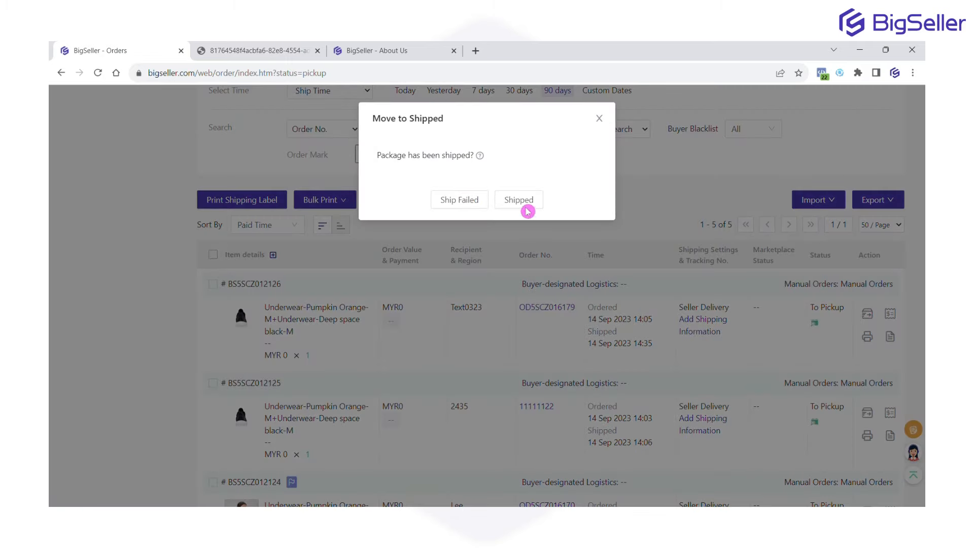
left_click(526, 210)
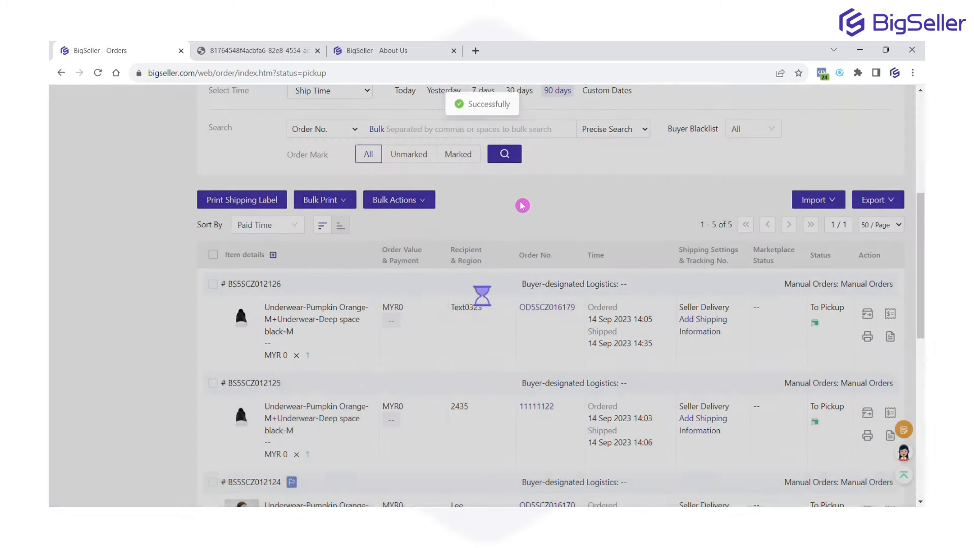
scroll(172, 226, "up", 5)
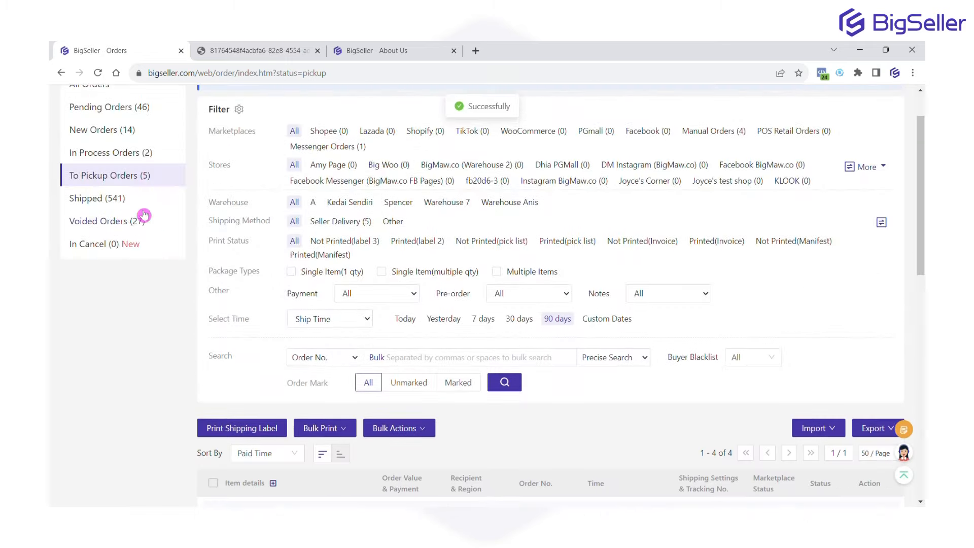
left_click(127, 199)
scroll(193, 304, "down", 3)
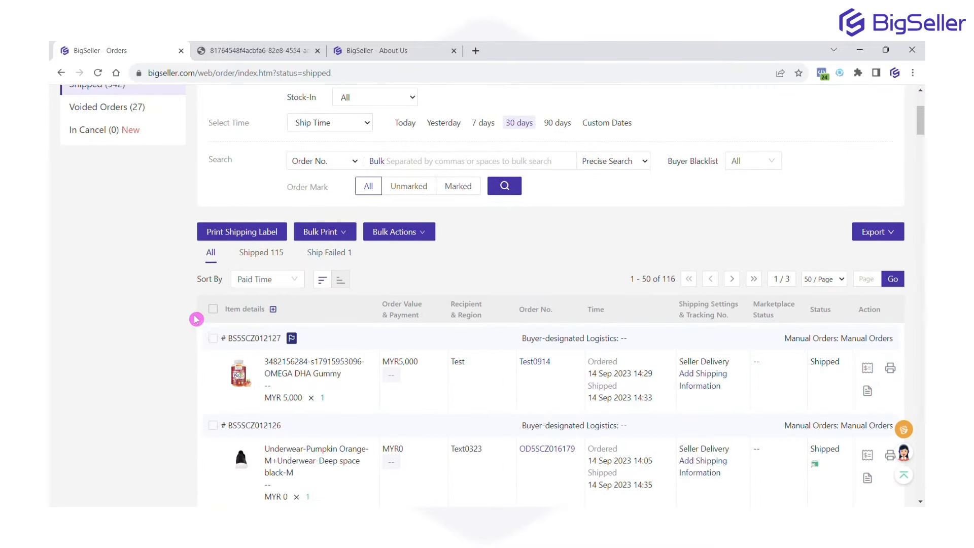
scroll(168, 241, "up", 3)
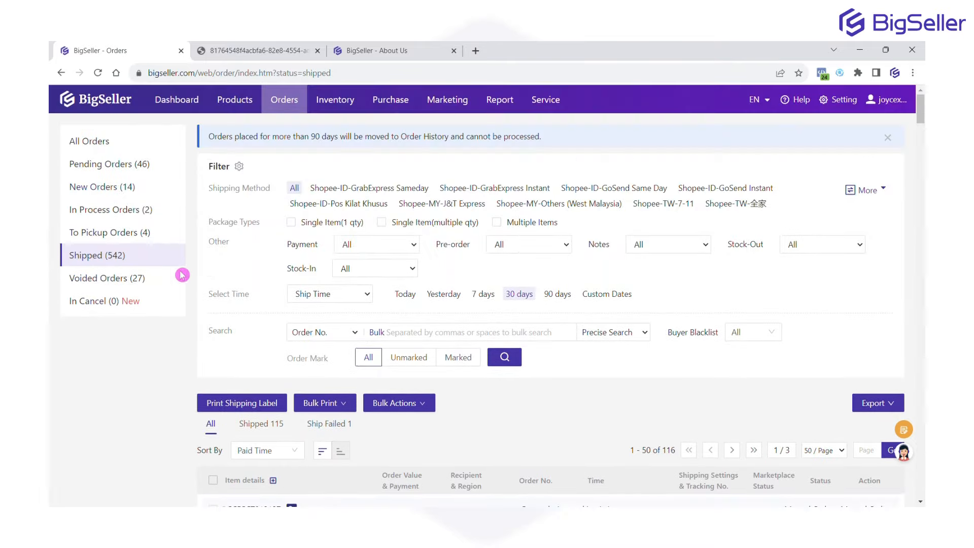
View the list of voided orders
left_click(147, 281)
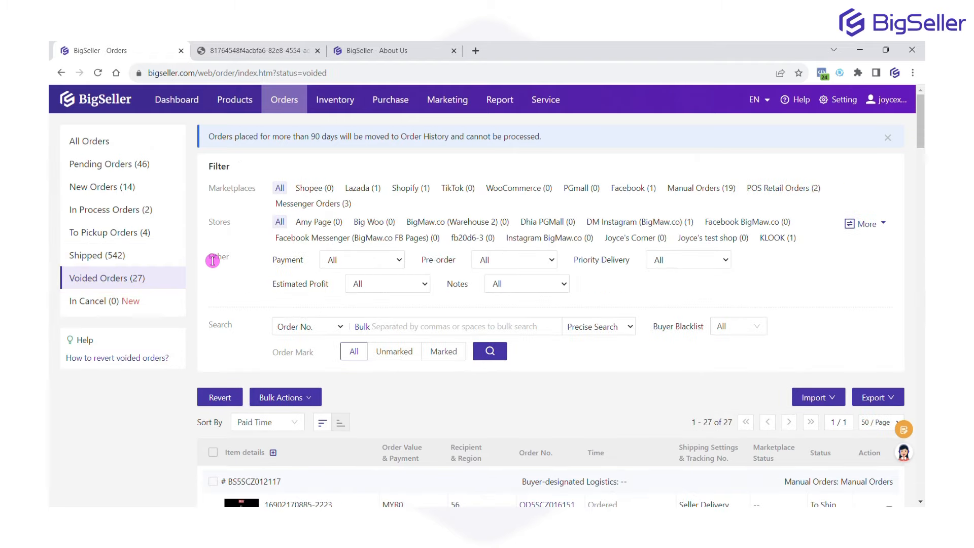
scroll(209, 264, "down", 1)
scroll(207, 304, "up", 1)
Void the new order for the Tansy-White shoes and check it in the voided orders
left_click(142, 188)
scroll(812, 368, "down", 3)
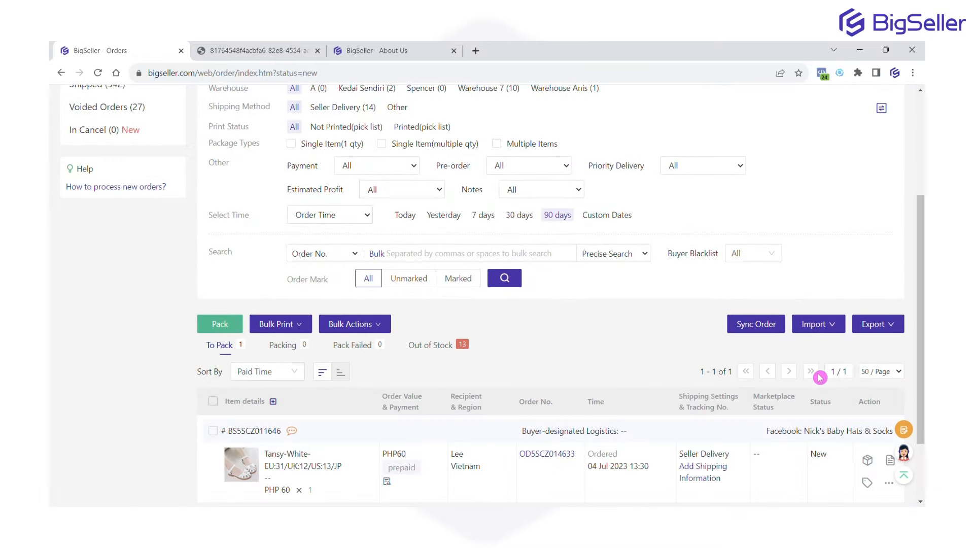
scroll(868, 395, "down", 2)
mouse_move(889, 393)
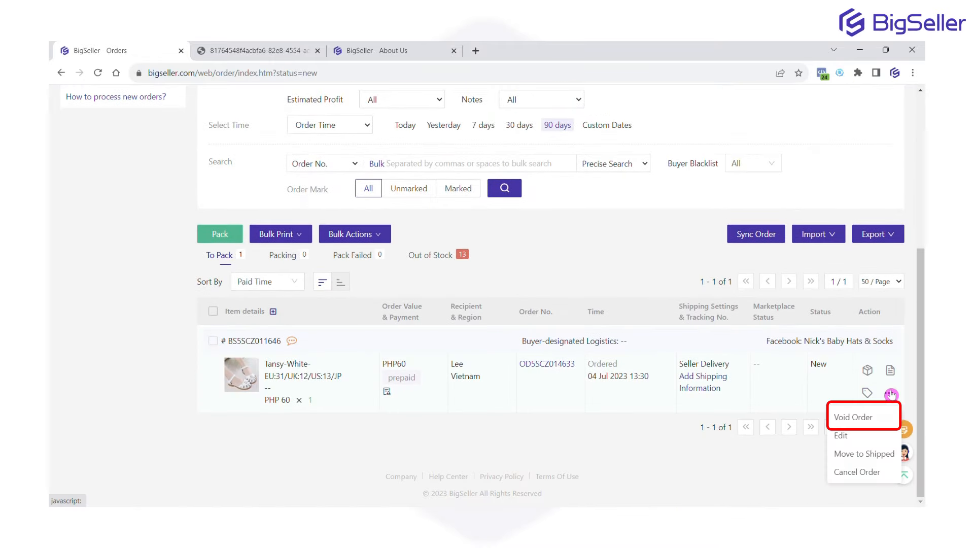
left_click(870, 418)
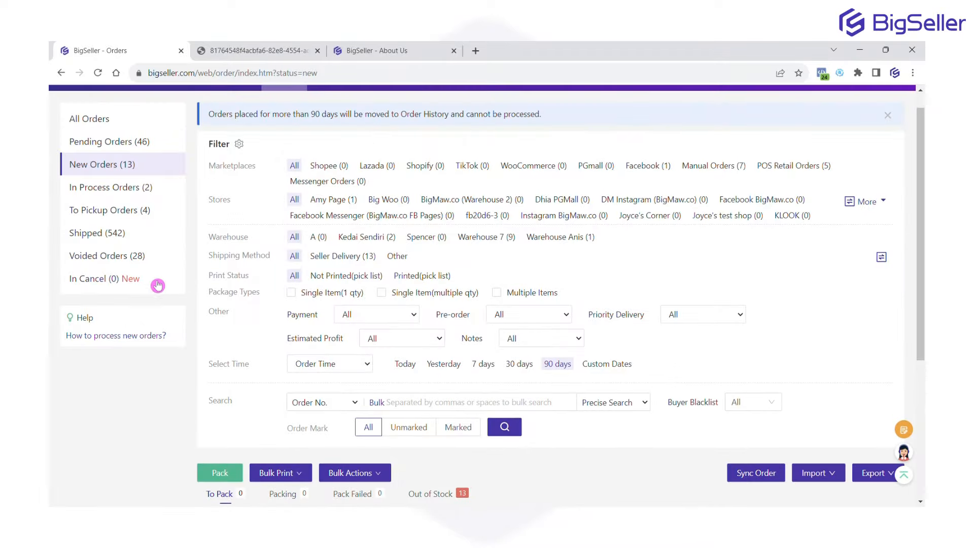
left_click(135, 255)
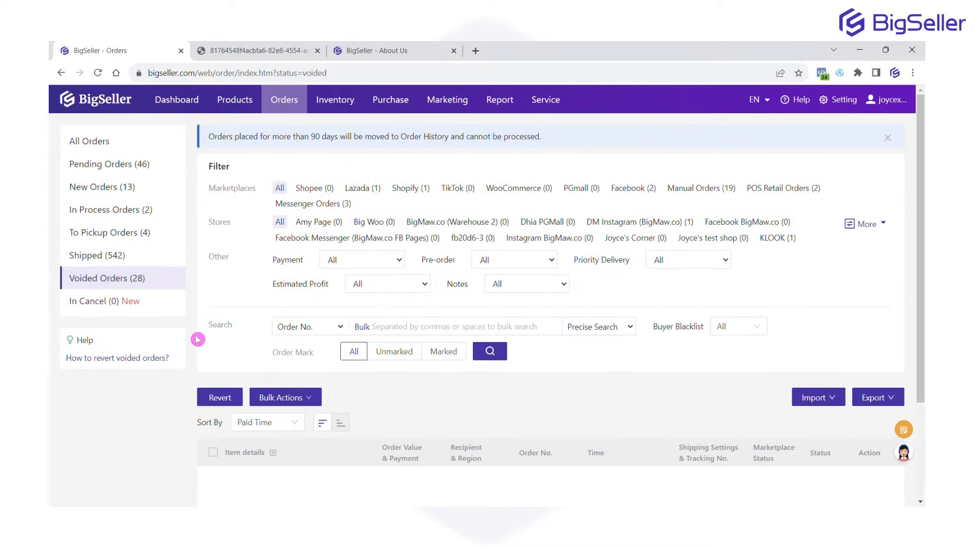
scroll(211, 333, "down", 3)
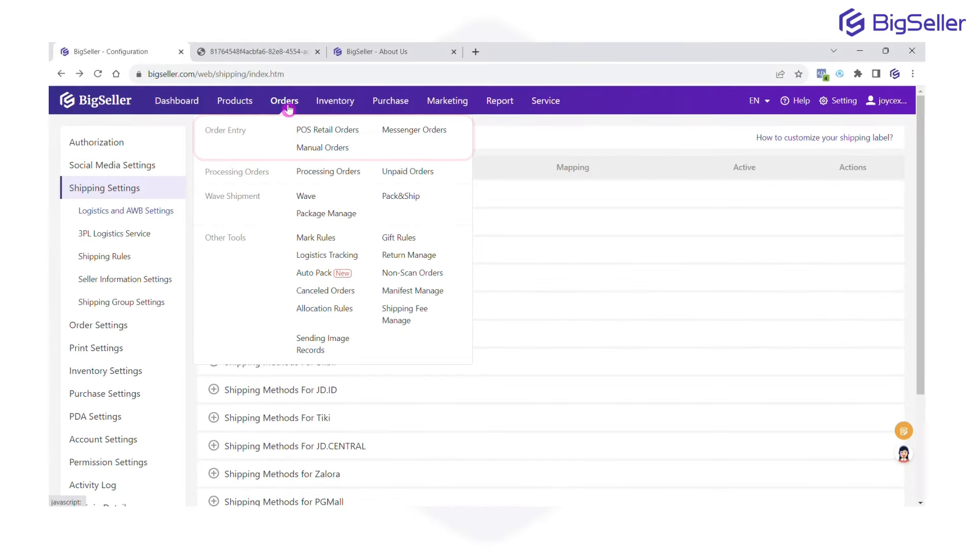
Open a new POS retail order and examine its buyer, warehouse and merchant SKU sections
left_click(333, 135)
scroll(355, 224, "down", 1)
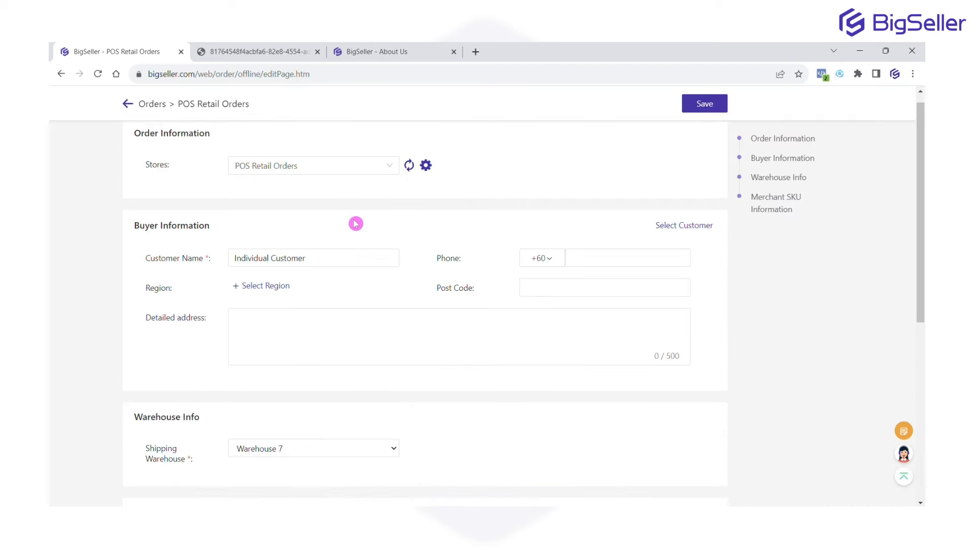
scroll(356, 224, "down", 7)
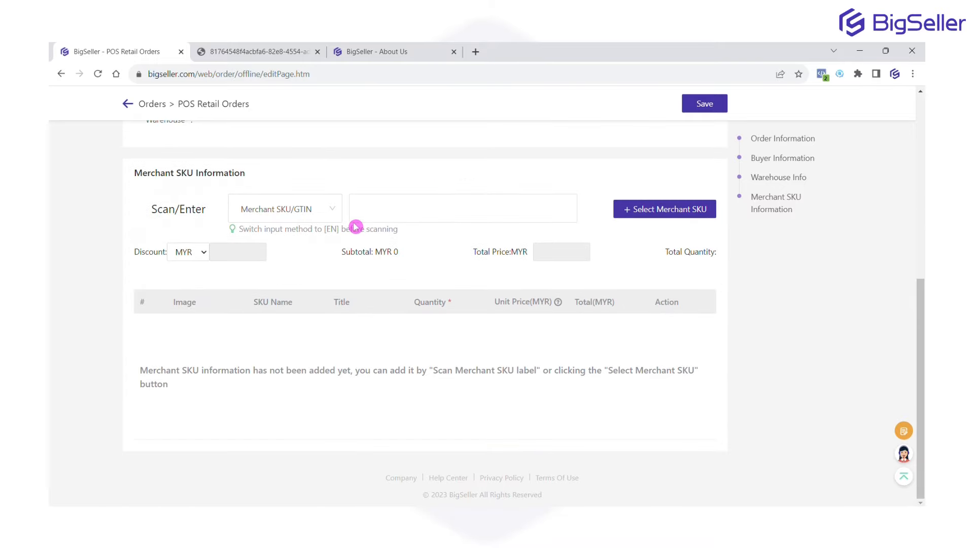
Leave the POS retail order, open a new manual order and set its store to Facebook BigMaw.co
scroll(356, 223, "up", 6)
left_click(128, 104)
left_click(515, 201)
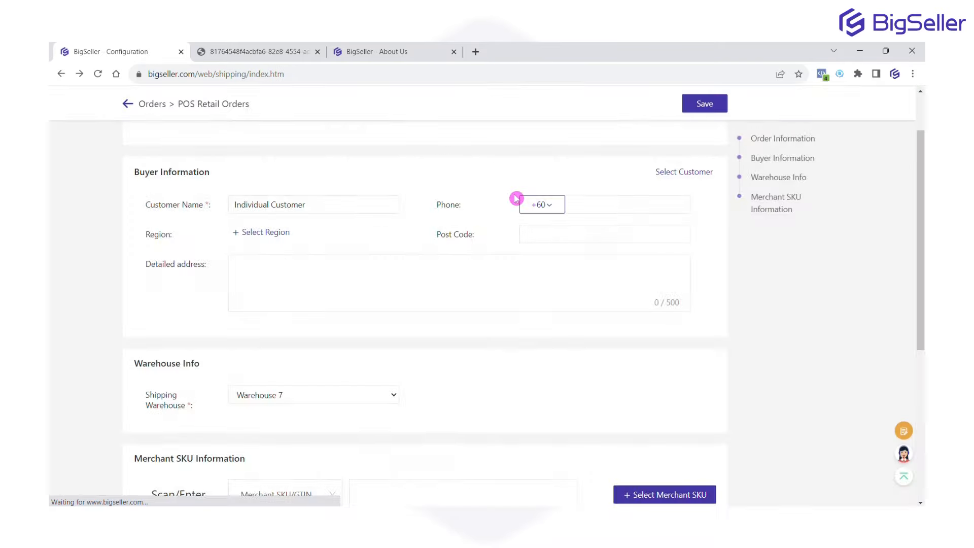
mouse_move(284, 38)
left_click(307, 146)
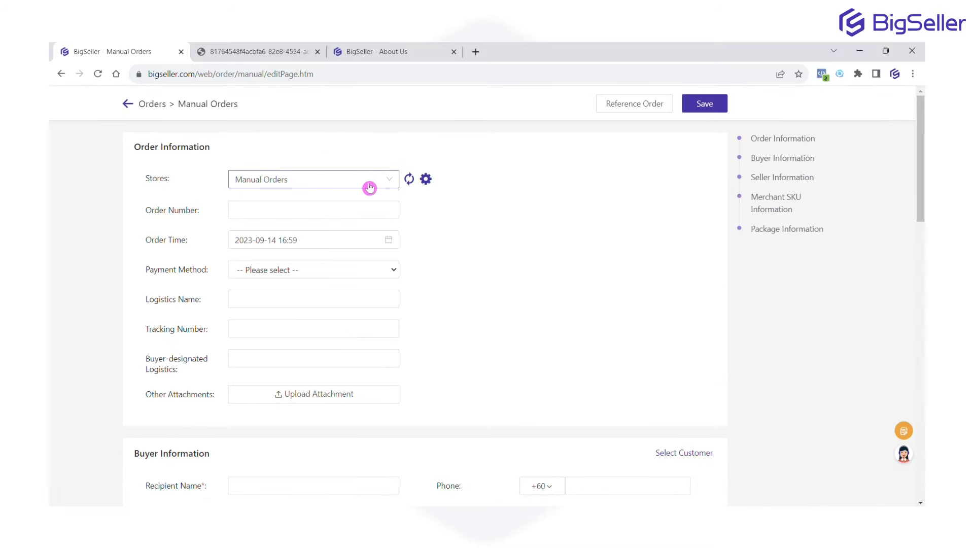
left_click(370, 188)
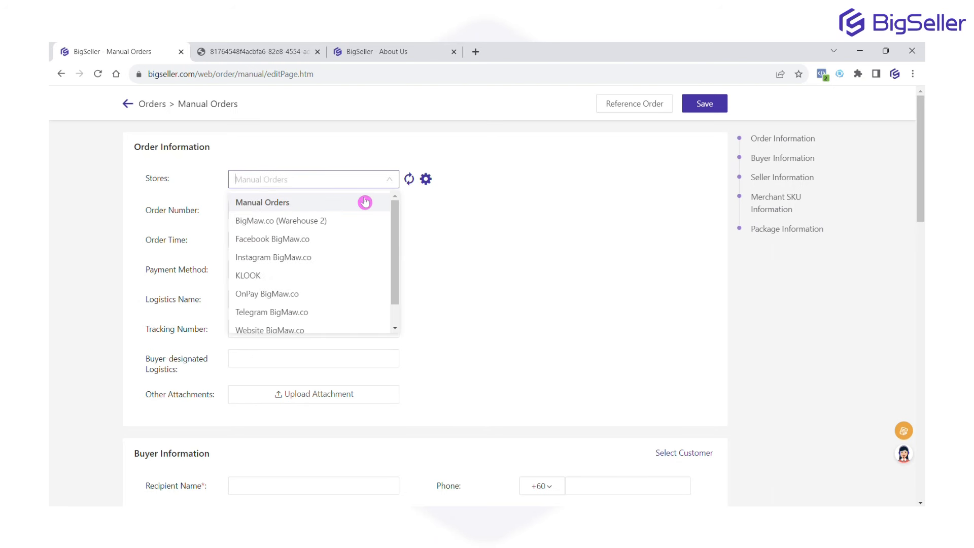
left_click(354, 244)
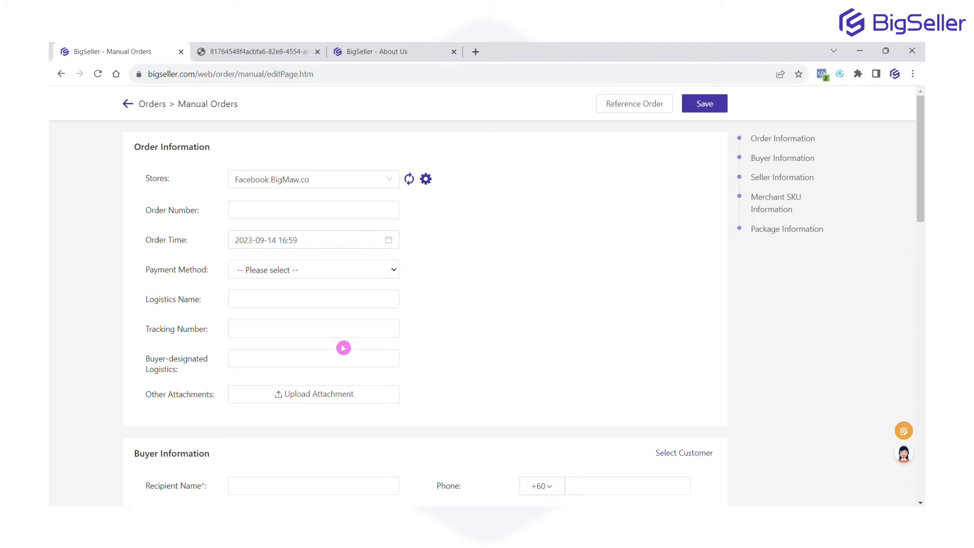
Search the customers by name for 100 and fill the manual order's buyer information with the first matching customer
scroll(401, 348, "down", 2)
scroll(405, 344, "down", 2)
left_click(698, 279)
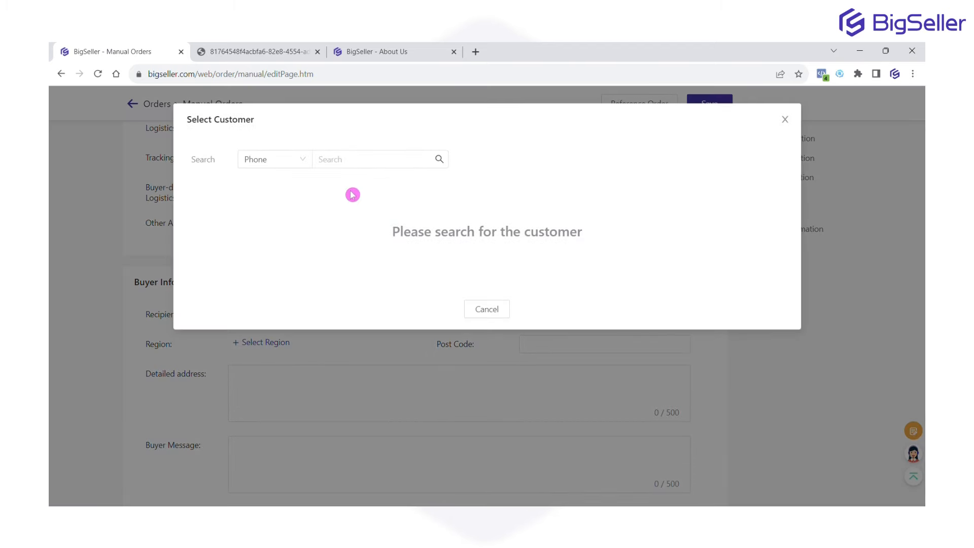
left_click(297, 162)
left_click(295, 199)
left_click(378, 159)
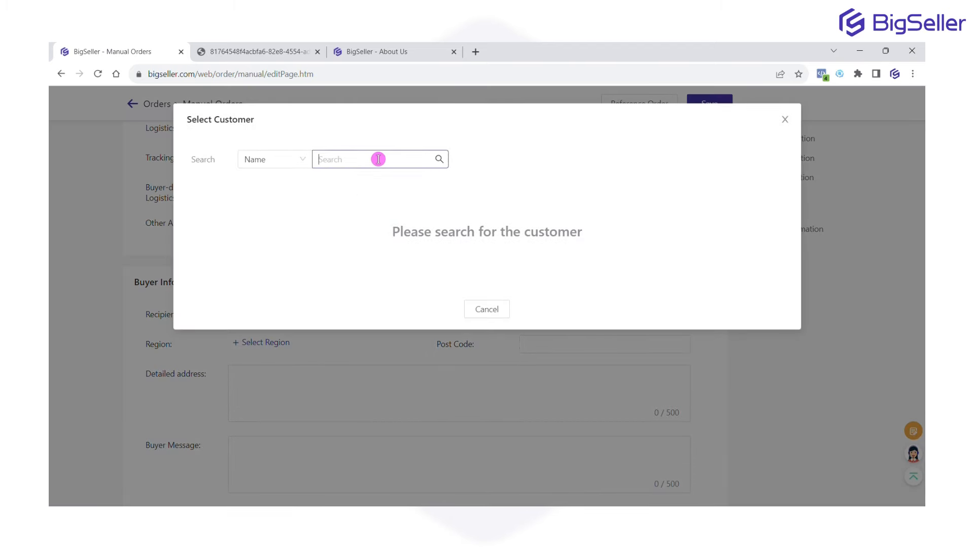
type("100")
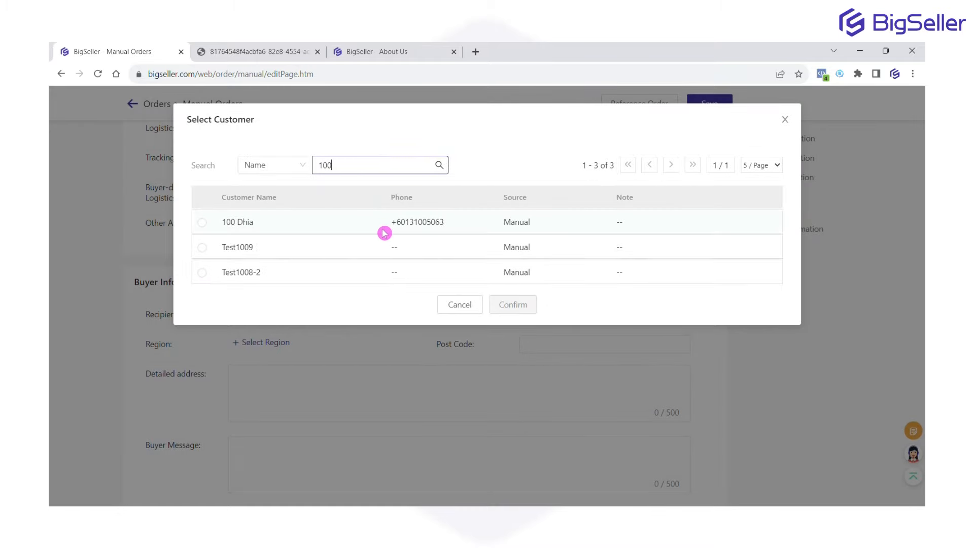
left_click(202, 222)
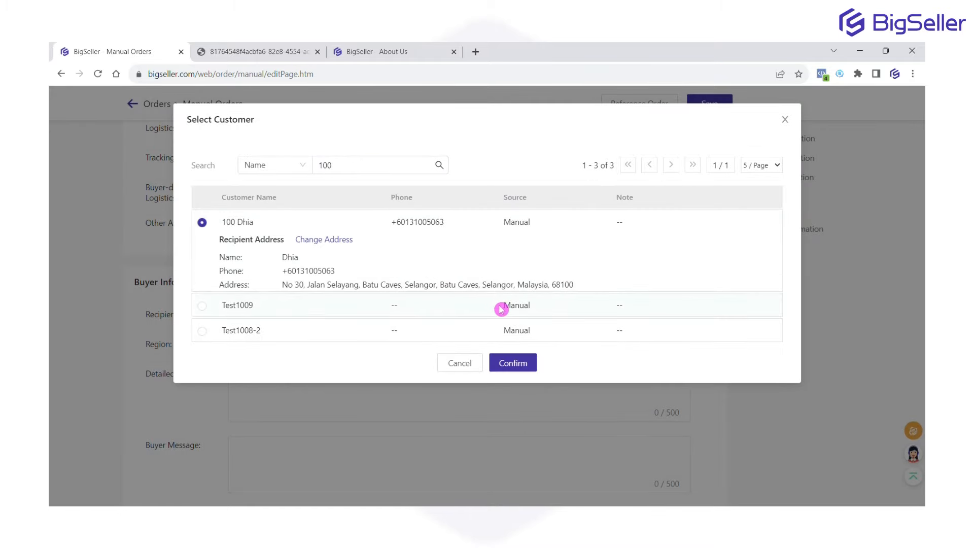
left_click(526, 364)
scroll(454, 384, "down", 2)
scroll(454, 384, "down", 9)
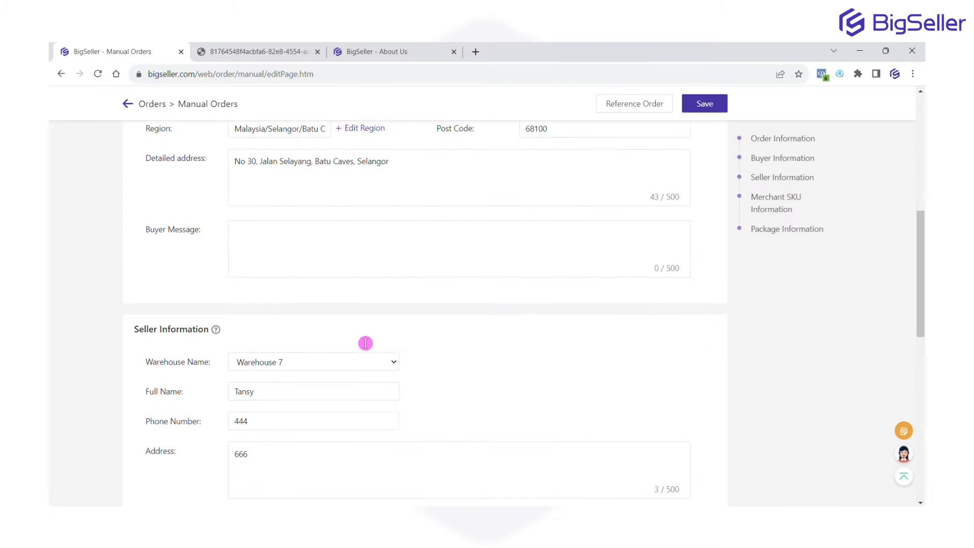
left_click(415, 343)
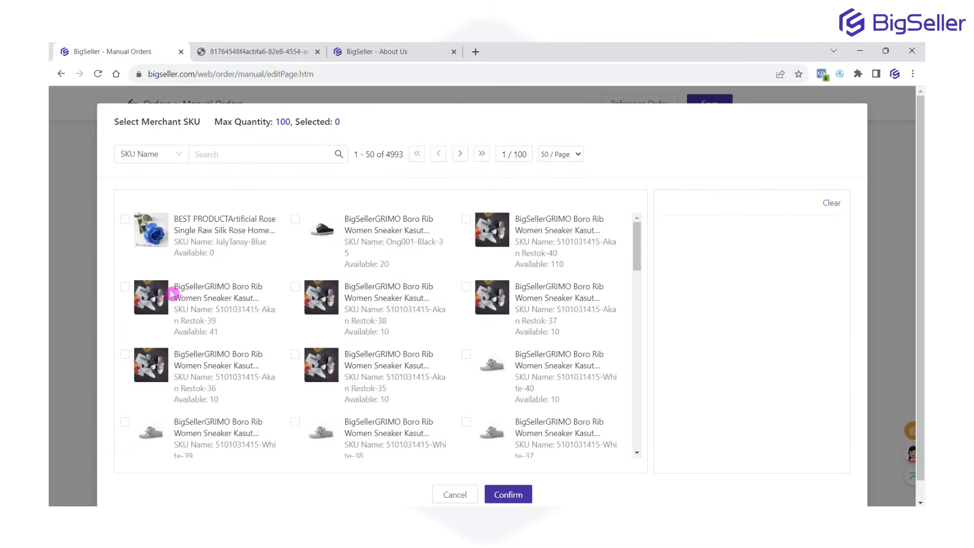
left_click(125, 287)
left_click(524, 493)
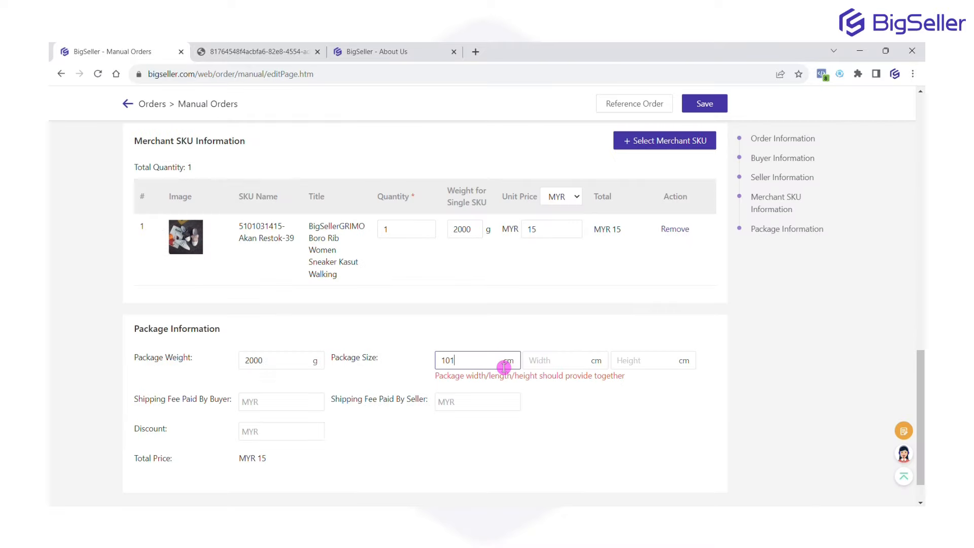
Set the manual order's package size to 10 × 10 × 10 cm
key("Tab")
type("10")
key("Tab")
type("10")
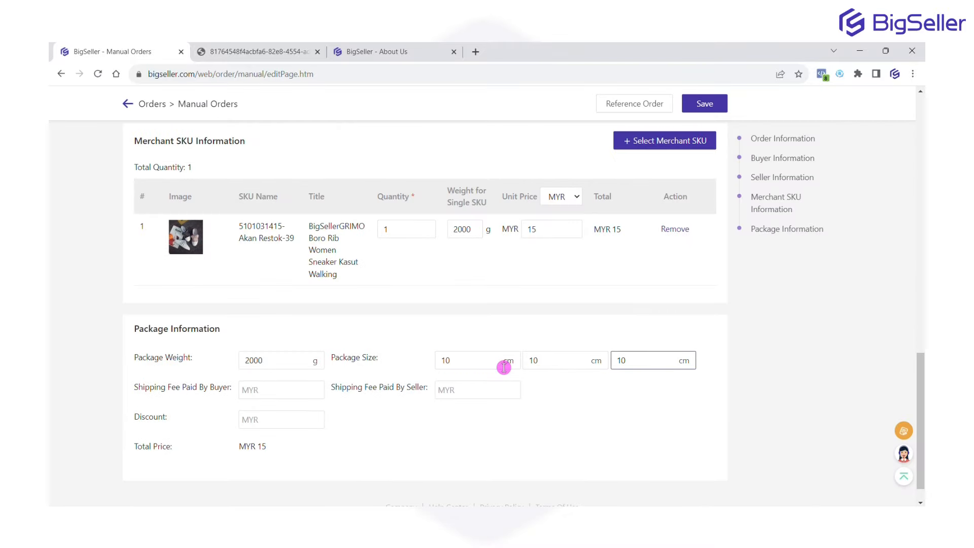
Save the manual order, go to the order list and view the pending orders
left_click(712, 103)
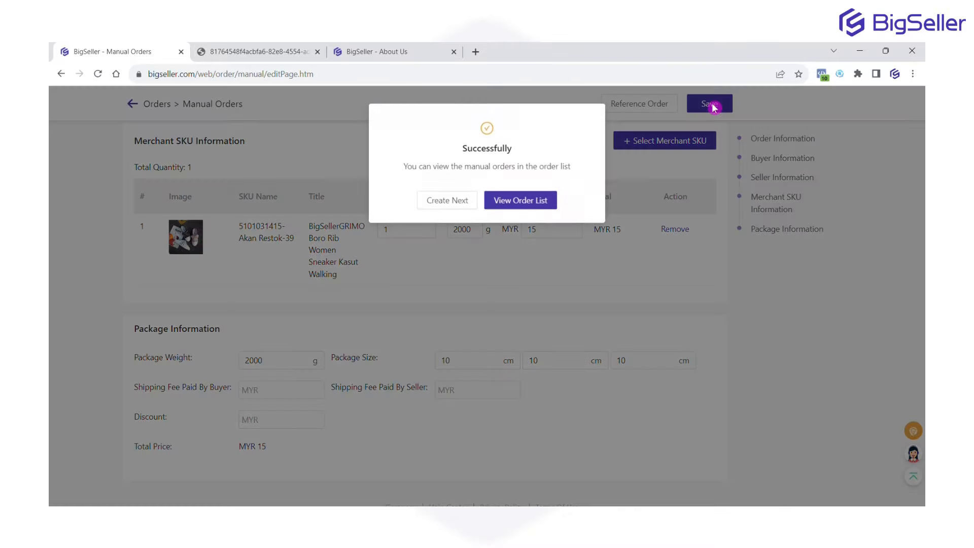
left_click(517, 202)
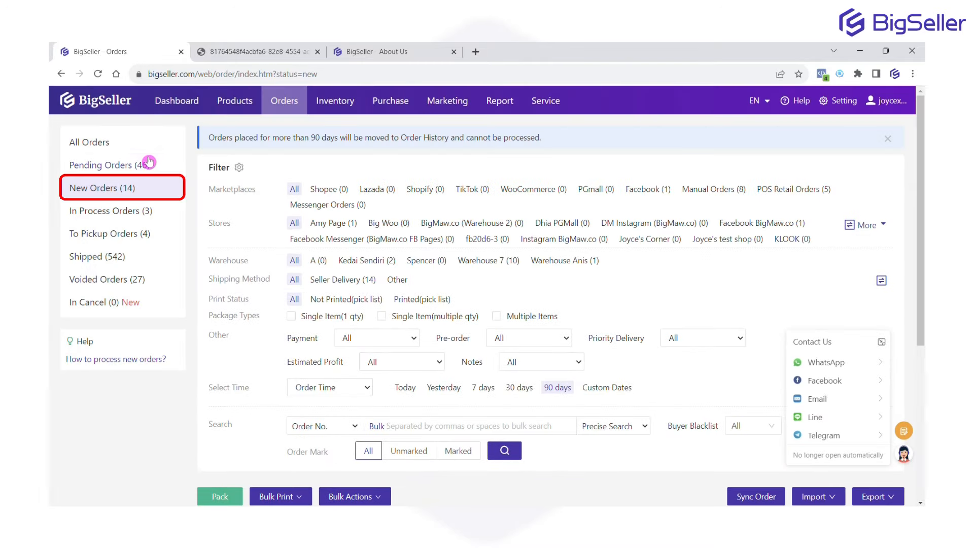
left_click(149, 162)
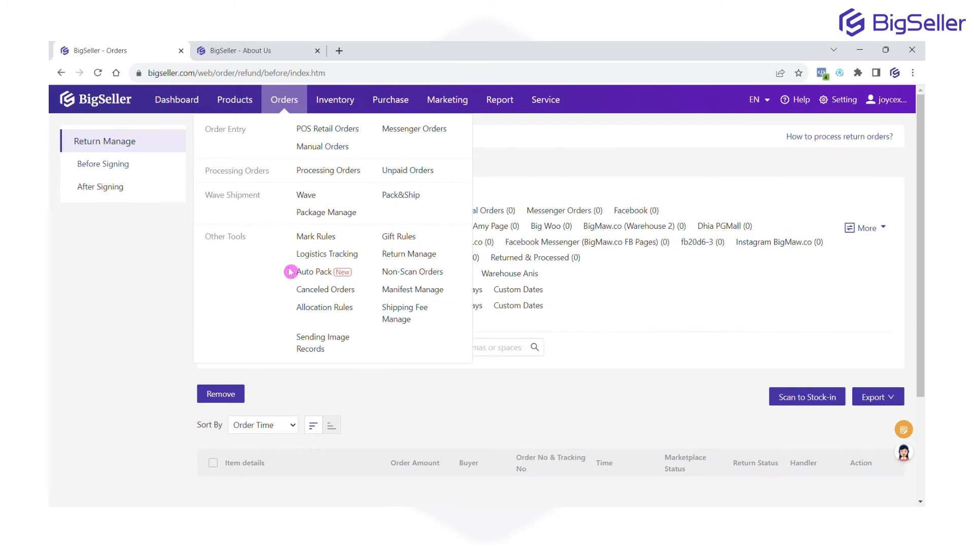
Open the Auto Pack settings and examine the conditions for packing new orders automatically
left_click(291, 273)
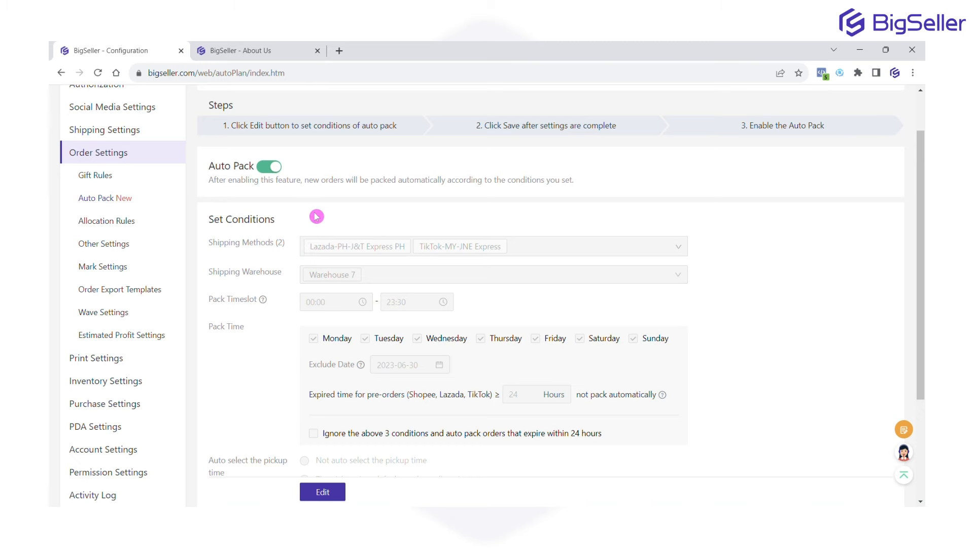
scroll(331, 211, "down", 2)
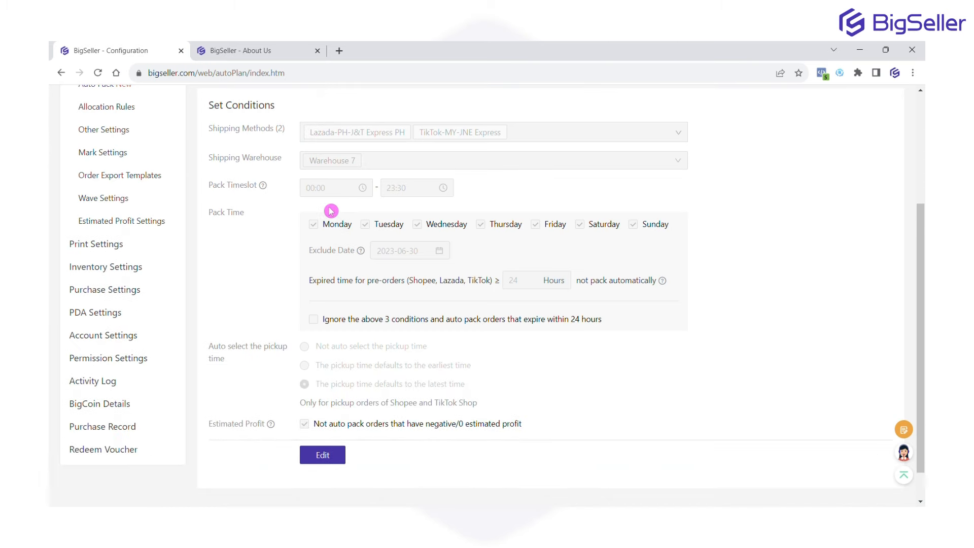
scroll(331, 211, "up", 3)
View the Non-Scan Orders page and the Canceled Orders page
mouse_move(285, 100)
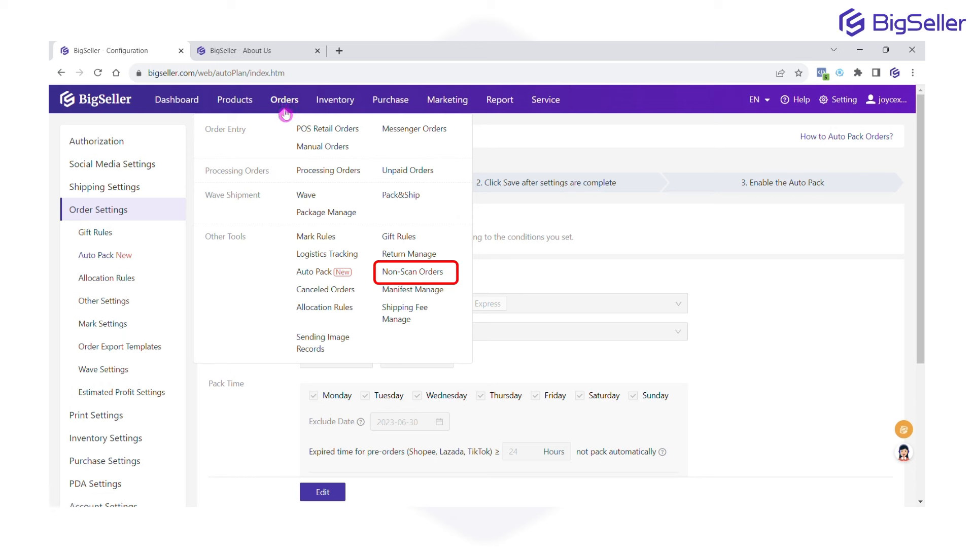
left_click(399, 273)
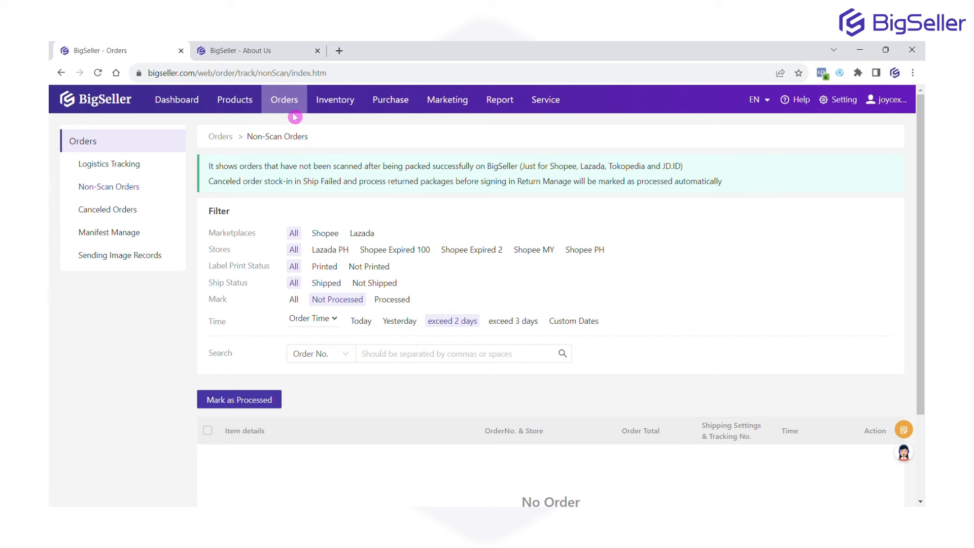
mouse_move(295, 116)
left_click(319, 293)
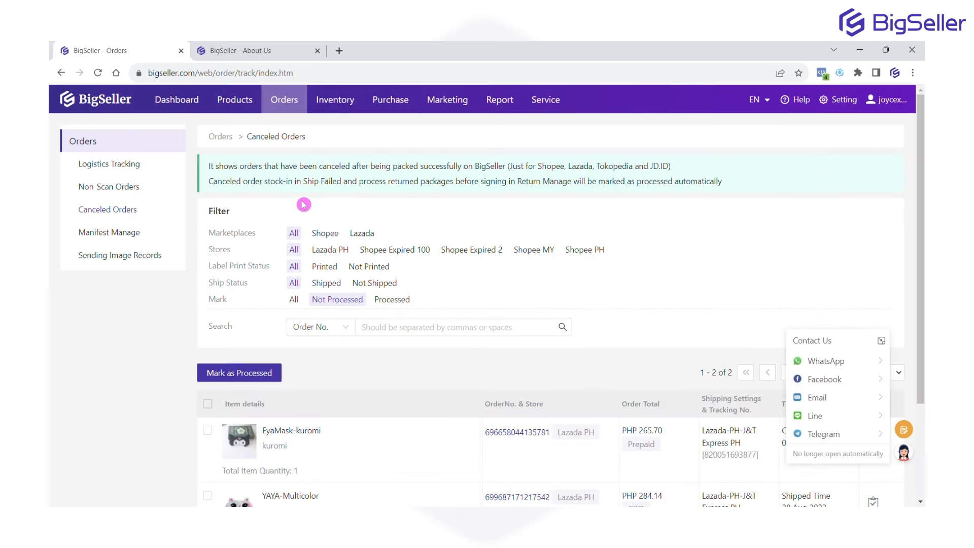
View the Manifest Manage page and the warehouse Allocation Rules
mouse_move(289, 117)
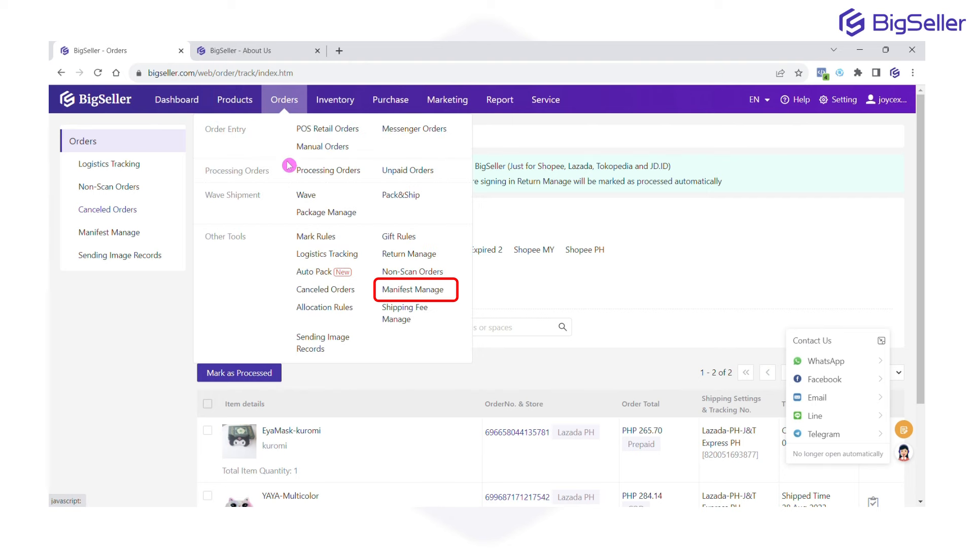
left_click(387, 289)
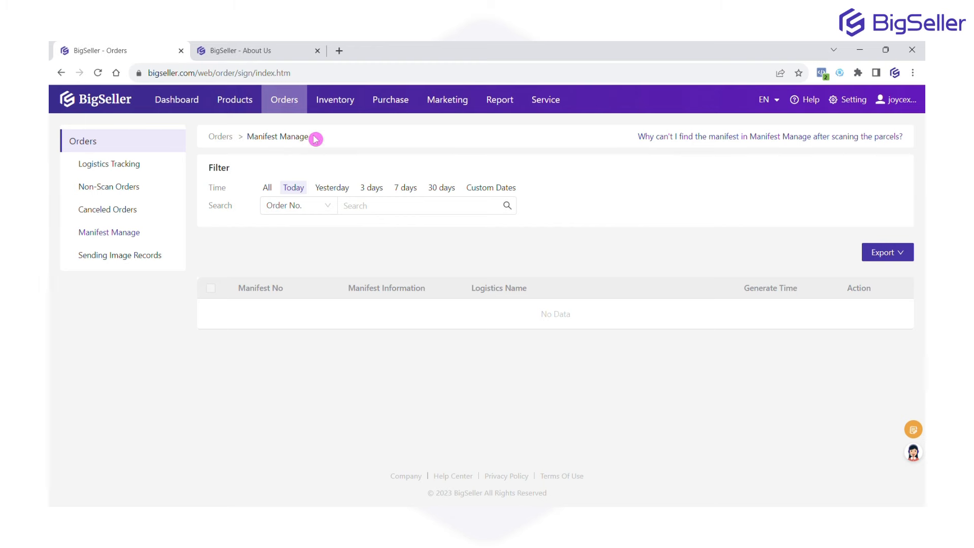
mouse_move(294, 119)
left_click(316, 308)
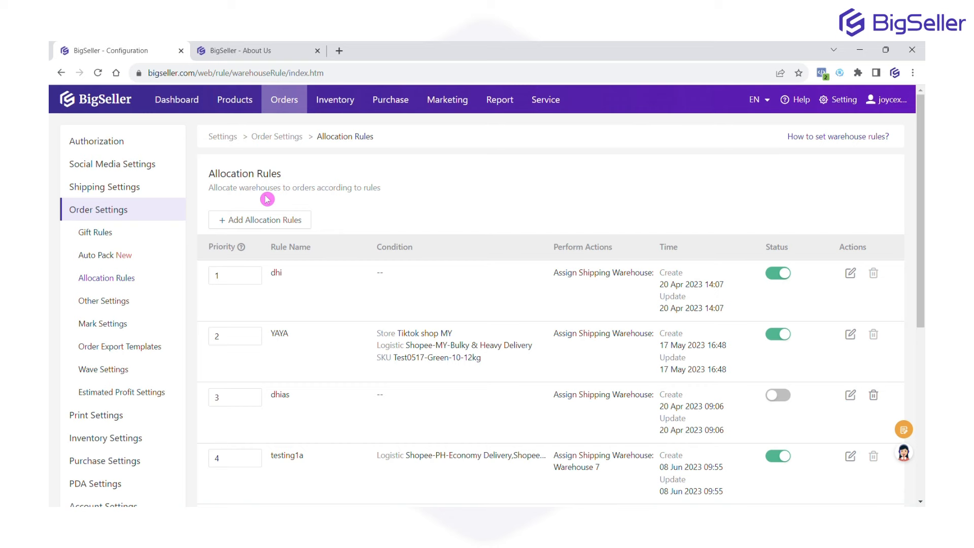
Examine the filters and fee columns in Shipping Fee Manage, and view the Sending Image Records page
mouse_move(283, 108)
left_click(389, 305)
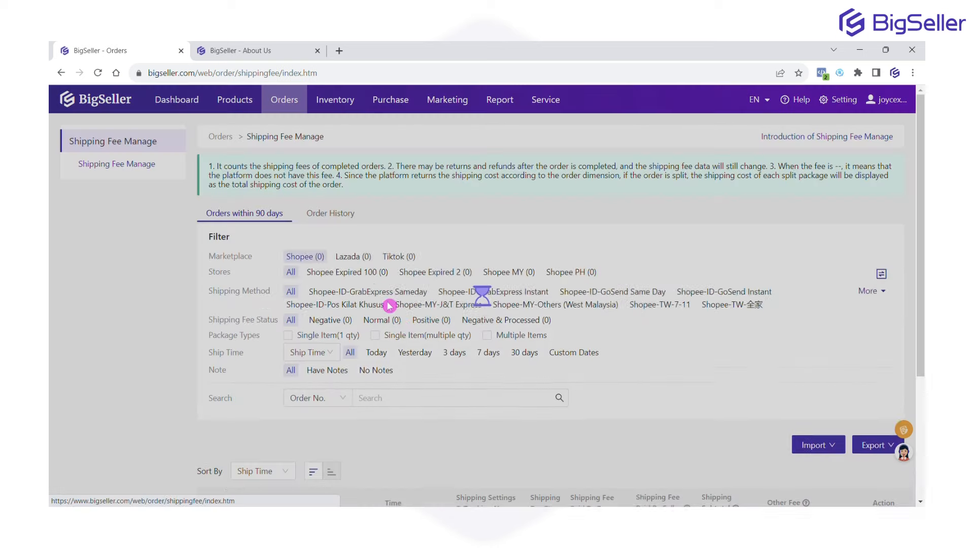
scroll(388, 238, "down", 2)
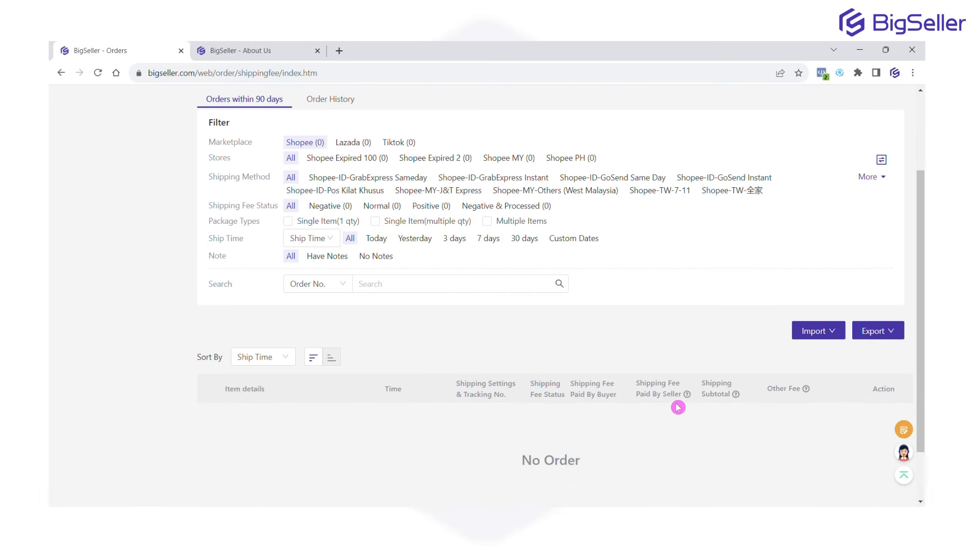
scroll(603, 323, "up", 1)
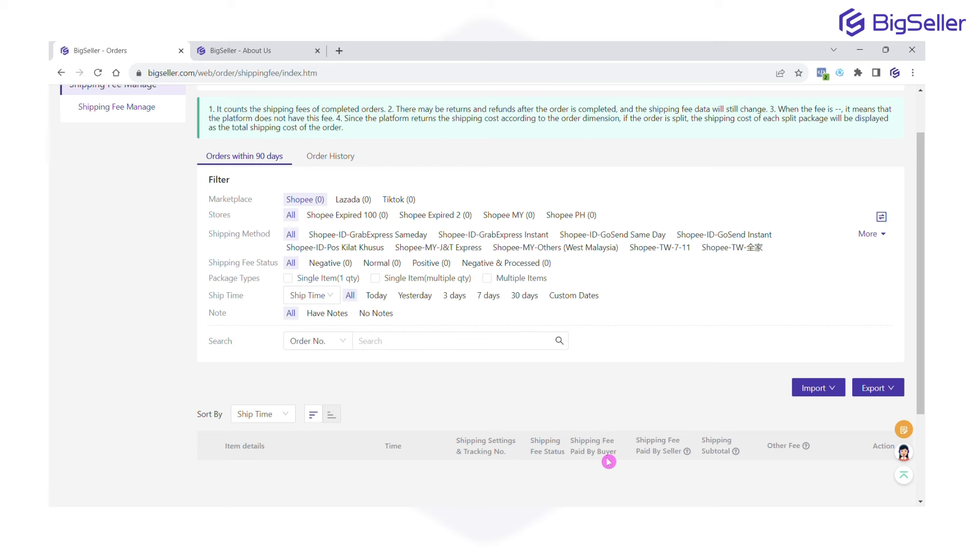
scroll(503, 333, "up", 1)
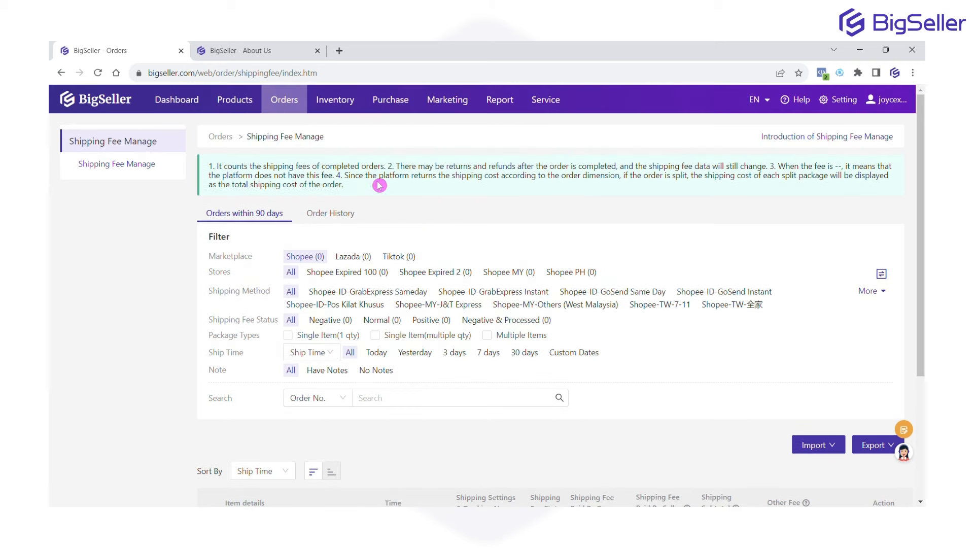
mouse_move(269, 110)
left_click(325, 345)
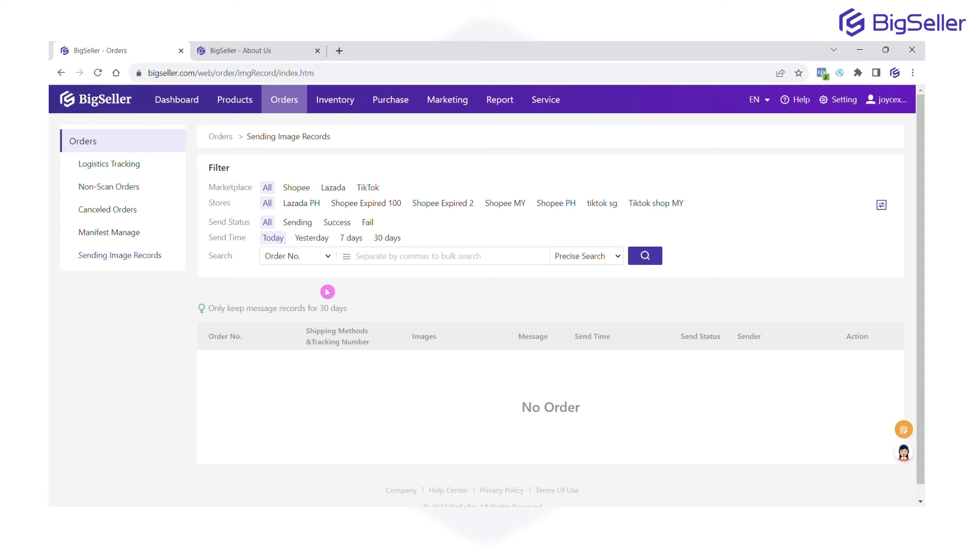
Search the web for DUOKE in a new browser tab and open the Duoke multichat software's home page
left_click(339, 51)
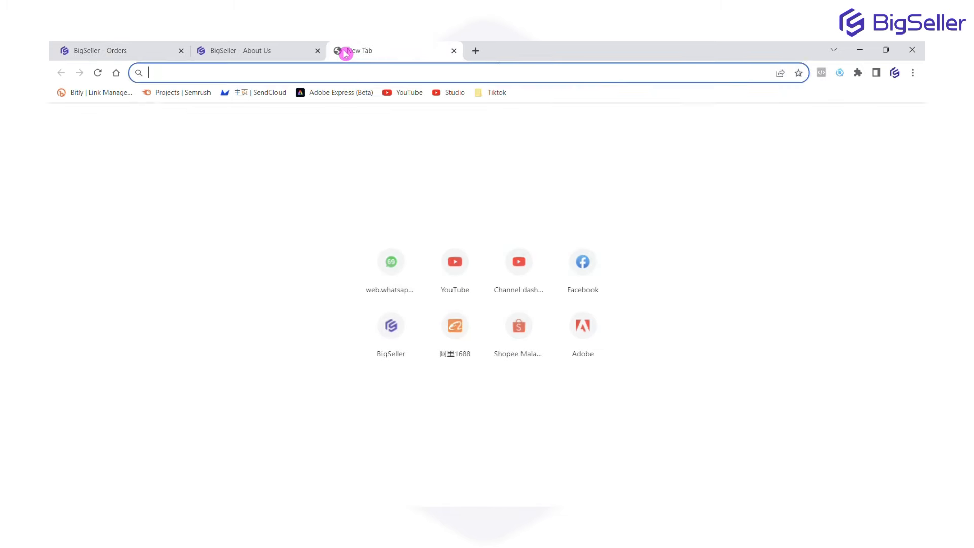
type("DUOKE")
key("Return")
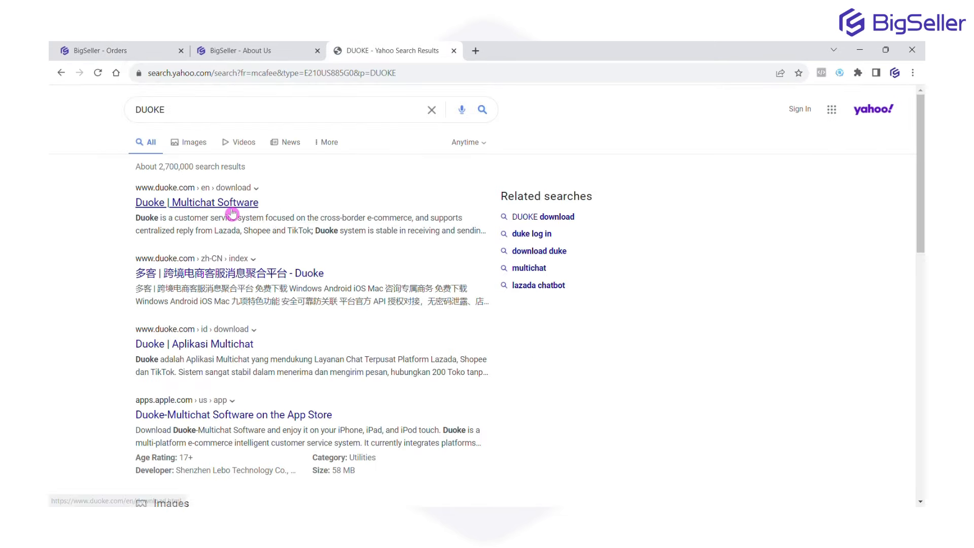
left_click(233, 211)
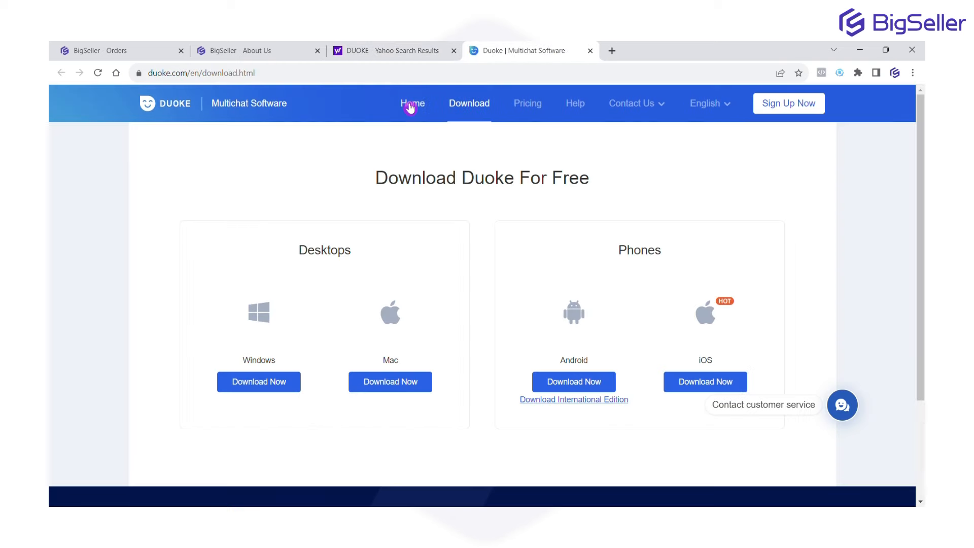
left_click(412, 105)
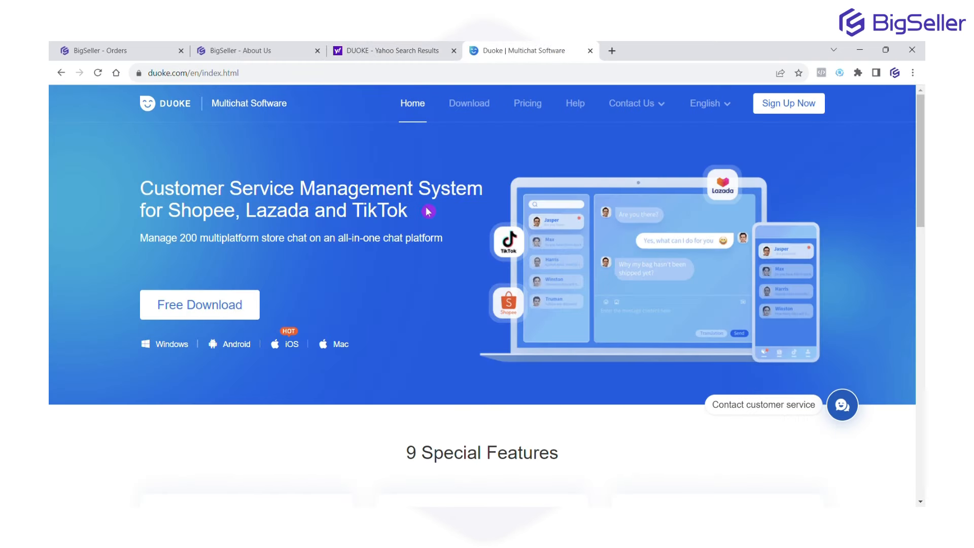